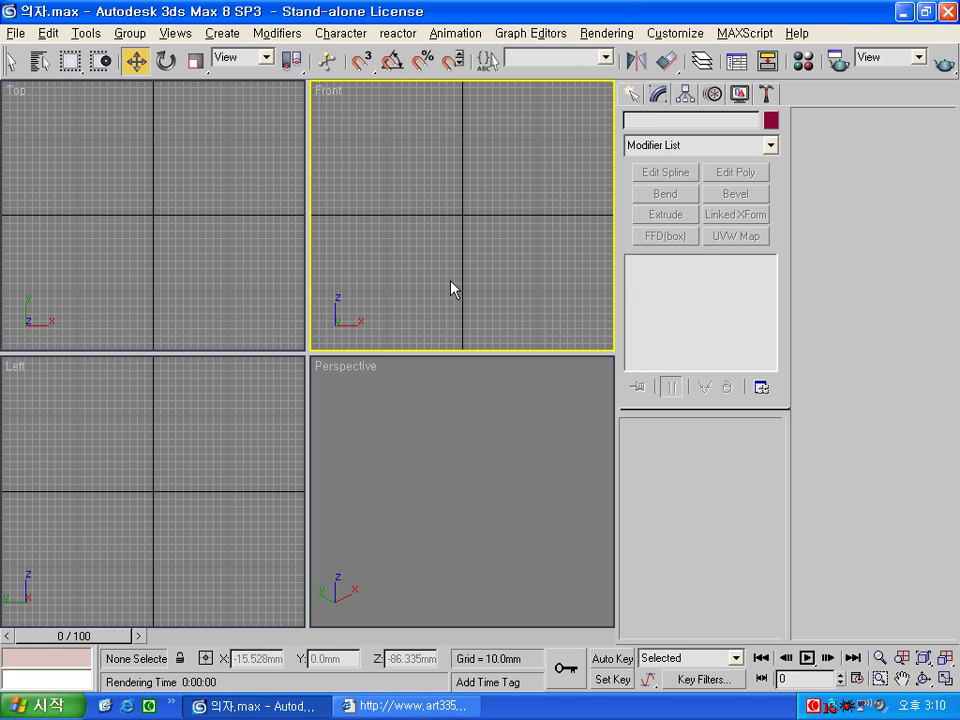
Draw a rectangle in the Front view with its renderer and viewport tube display switched off.
{"action": "left_click", "coordinate": [633, 95]}
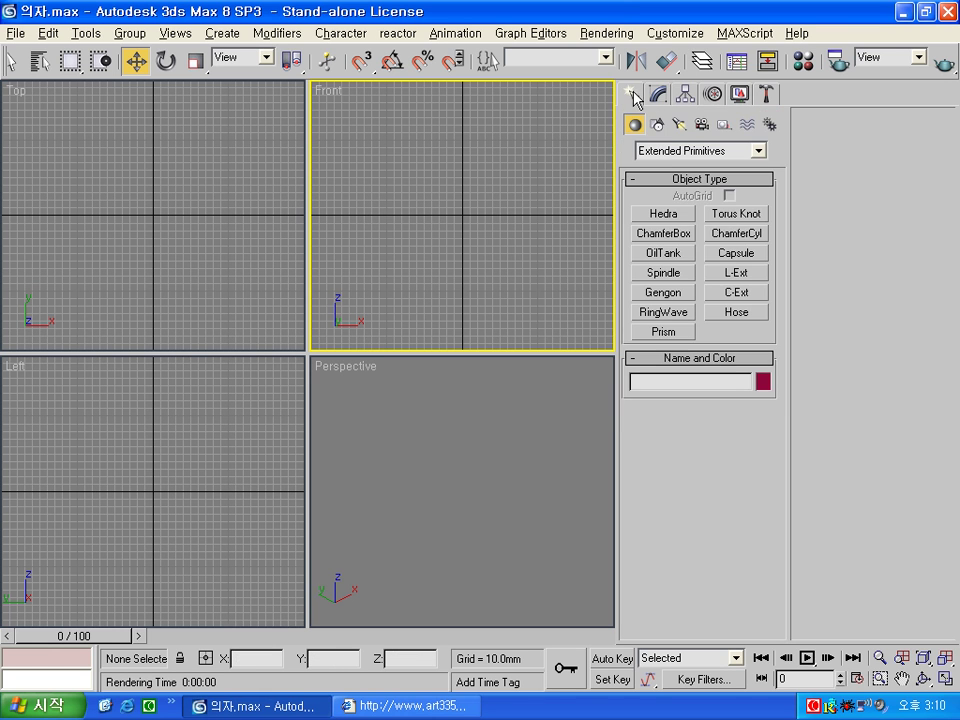
{"action": "left_click", "coordinate": [657, 124]}
{"action": "left_click", "coordinate": [737, 229]}
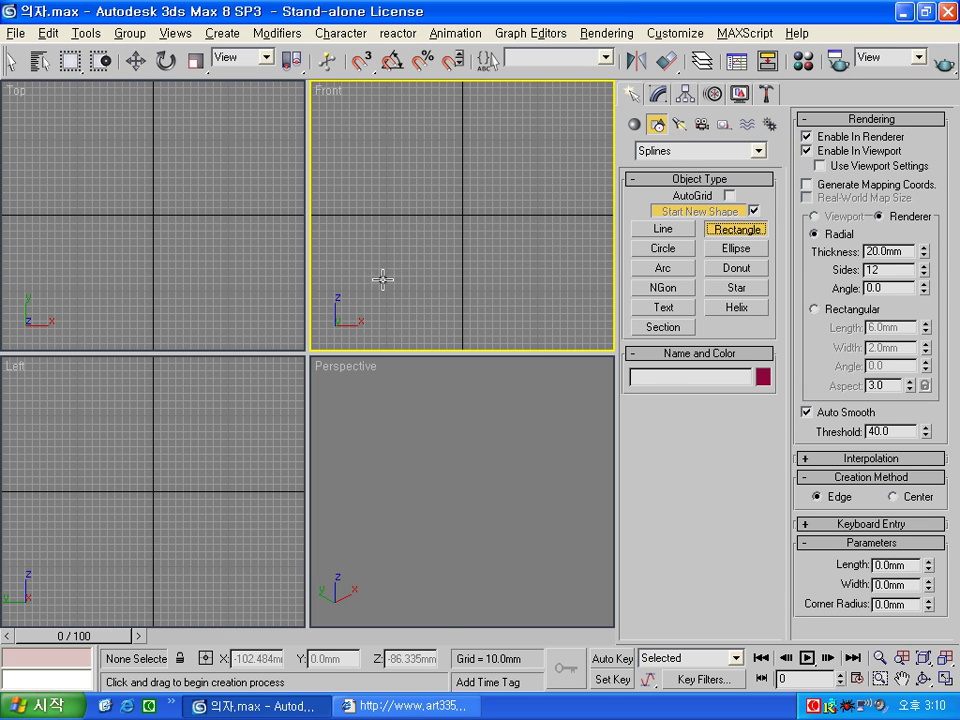
{"action": "left_click_drag", "start_coordinate": [422, 306], "coordinate": [514, 75]}
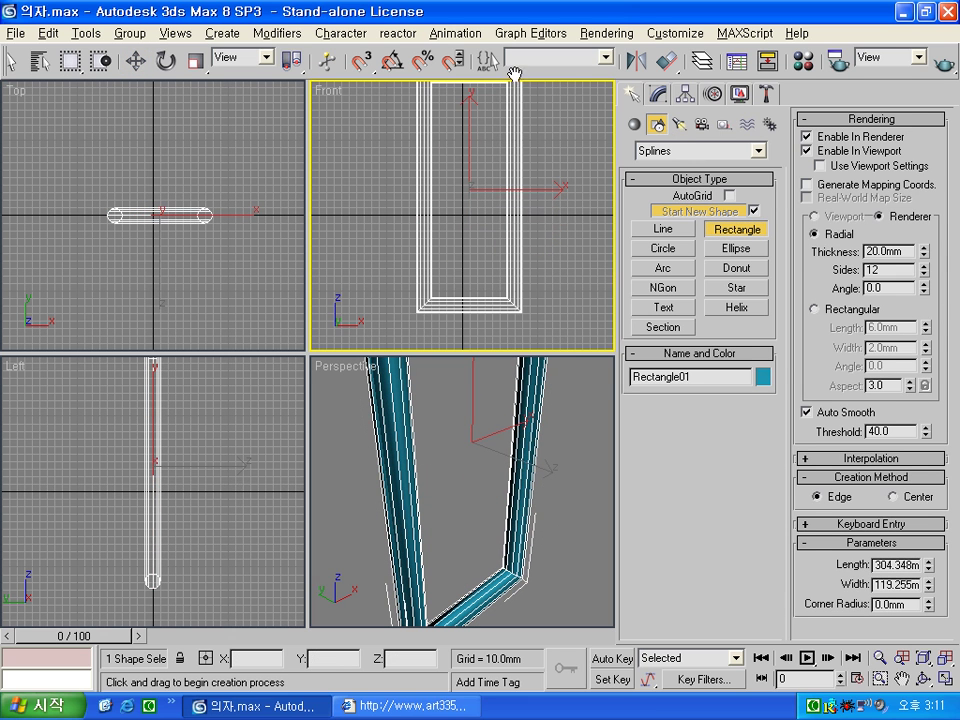
{"action": "left_click", "coordinate": [826, 137]}
{"action": "left_click", "coordinate": [826, 151]}
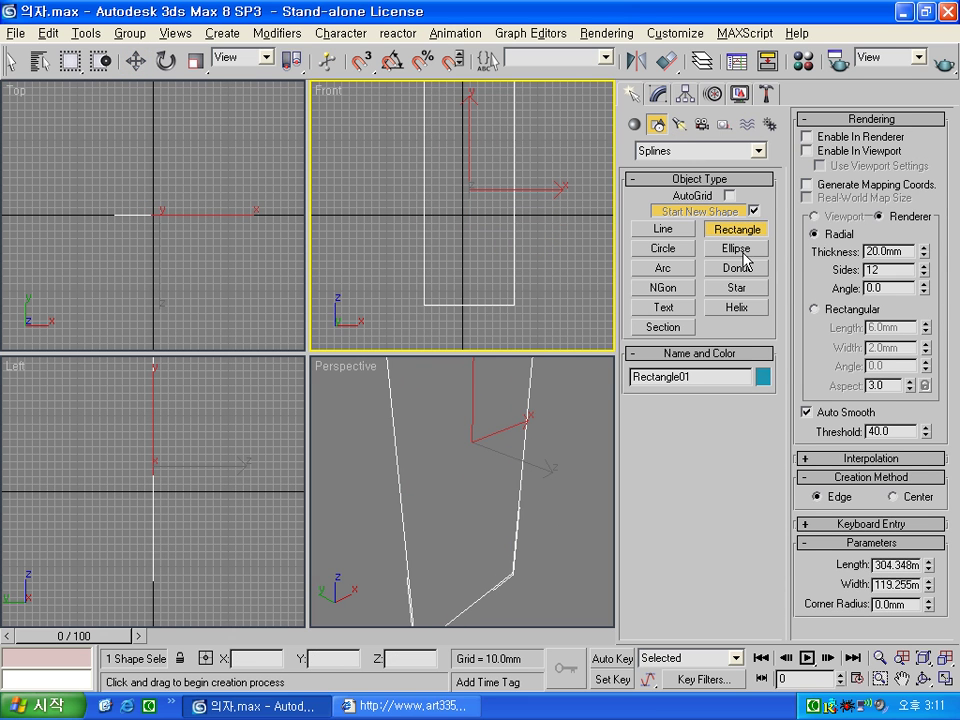
Set the rectangle's length to 800 mm and width to 400 mm.
{"action": "double_click", "coordinate": [897, 564]}
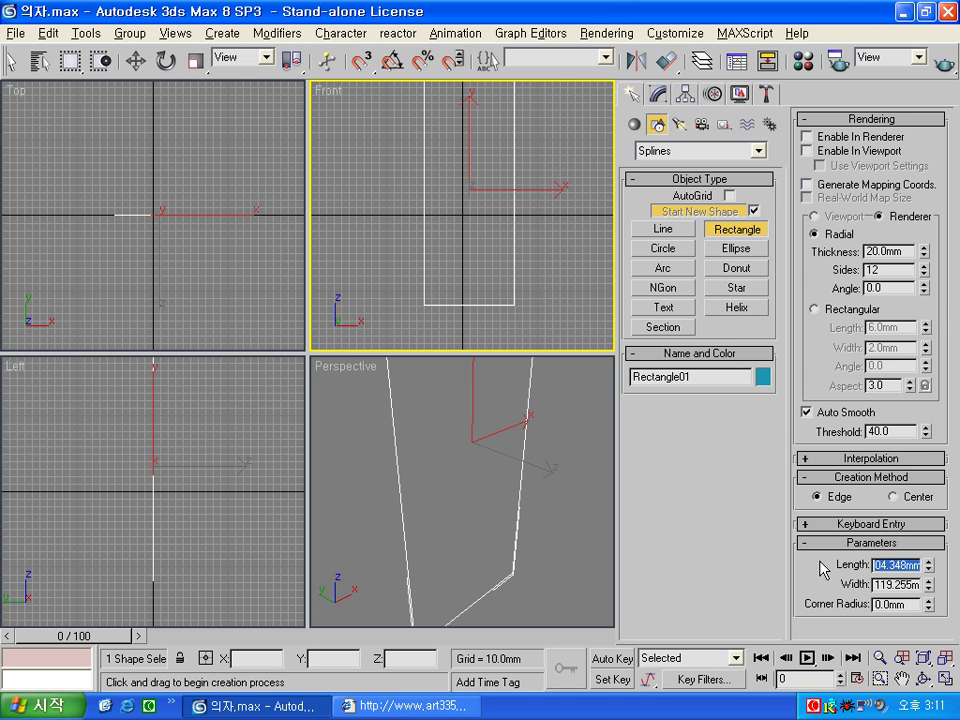
{"action": "type", "text": "800"}
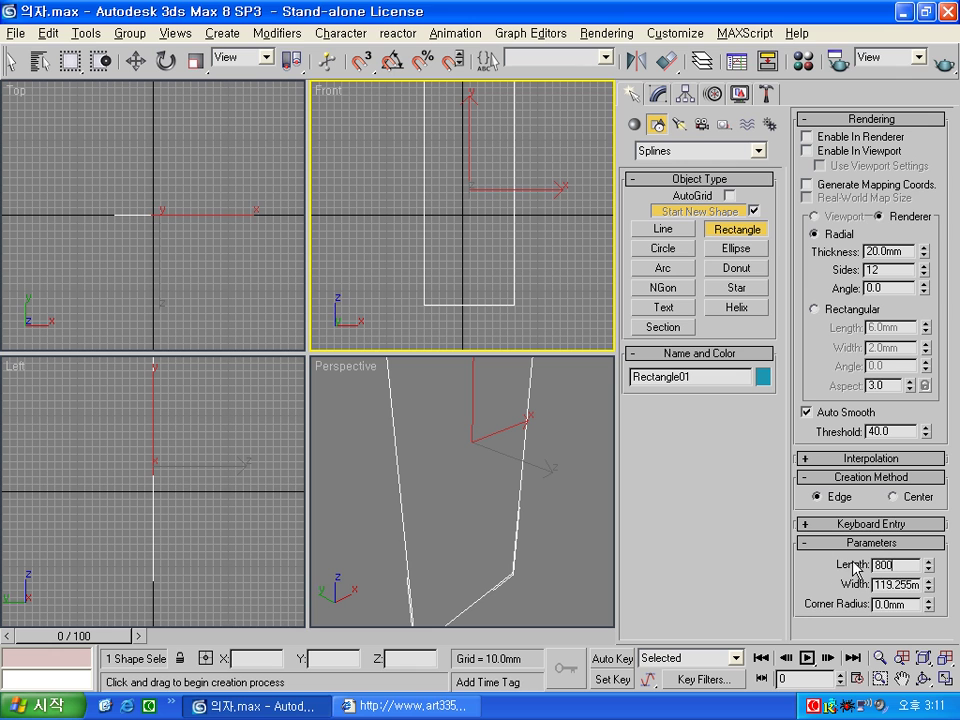
{"action": "key", "text": "Return"}
{"action": "double_click", "coordinate": [900, 584]}
{"action": "type", "text": "400"}
{"action": "key", "text": "Return"}
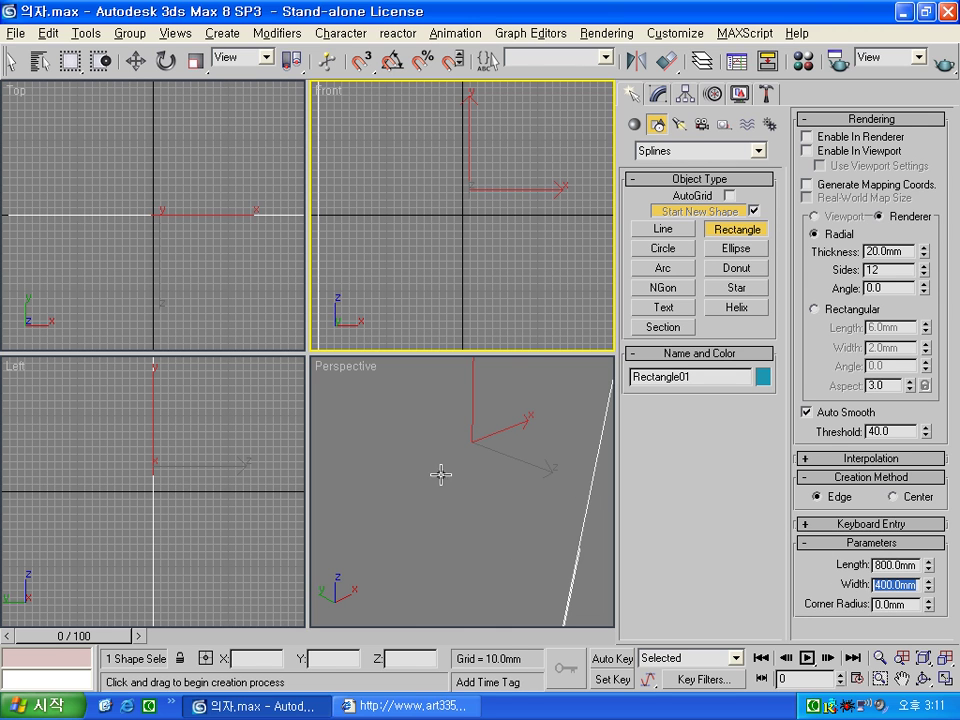
Add an Edit Spline modifier and divide both long sides of the rectangle by 3.
{"action": "key", "text": "w"}
{"action": "key", "text": "z"}
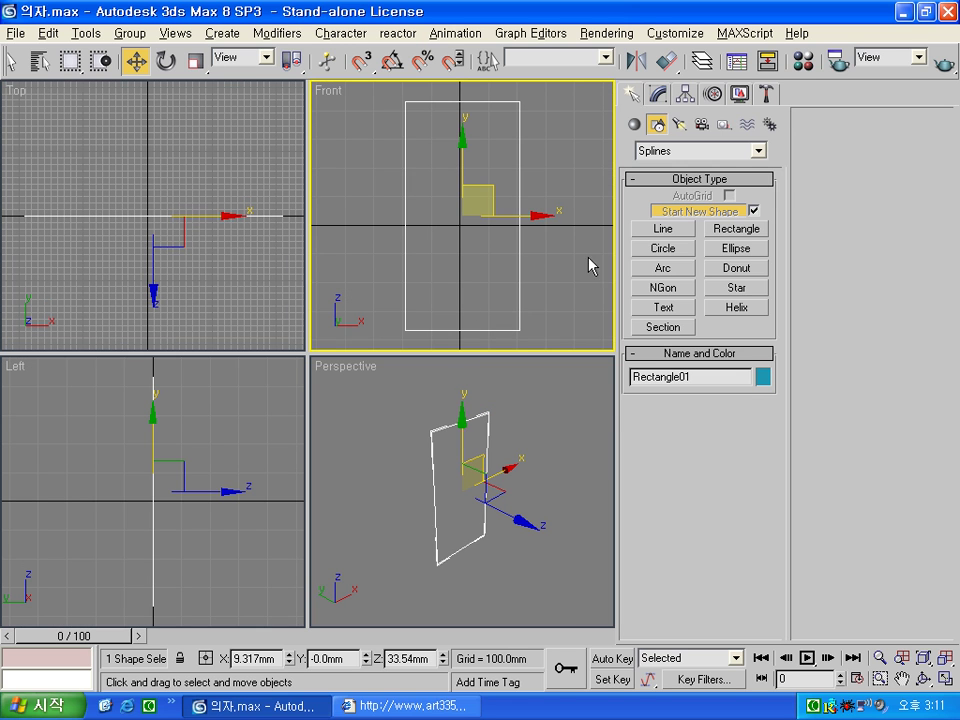
{"action": "left_click", "coordinate": [658, 93]}
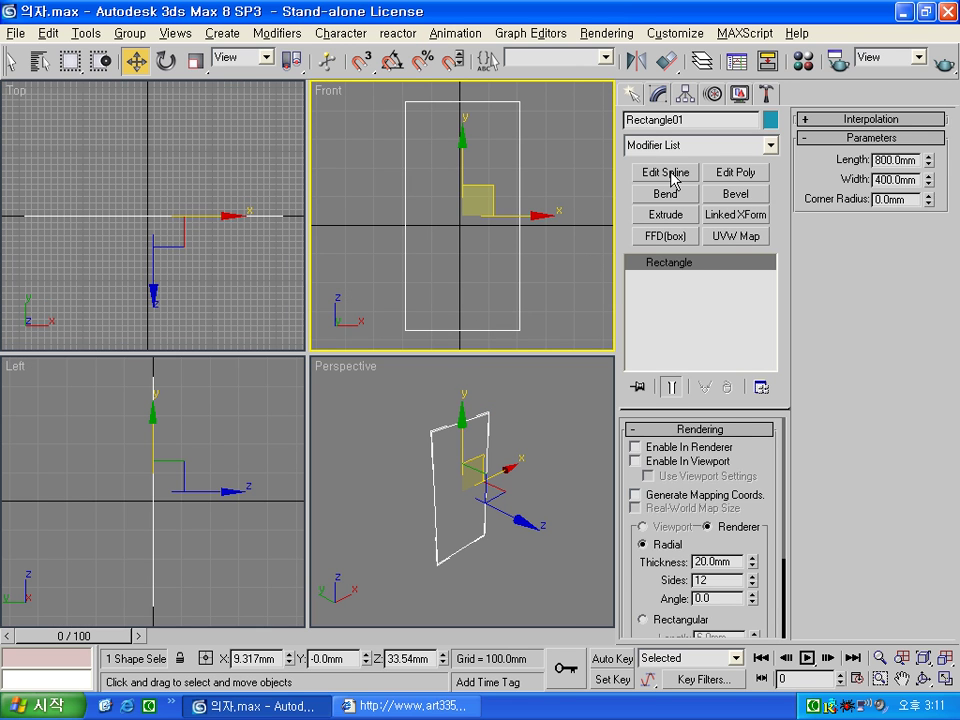
{"action": "left_click", "coordinate": [666, 173]}
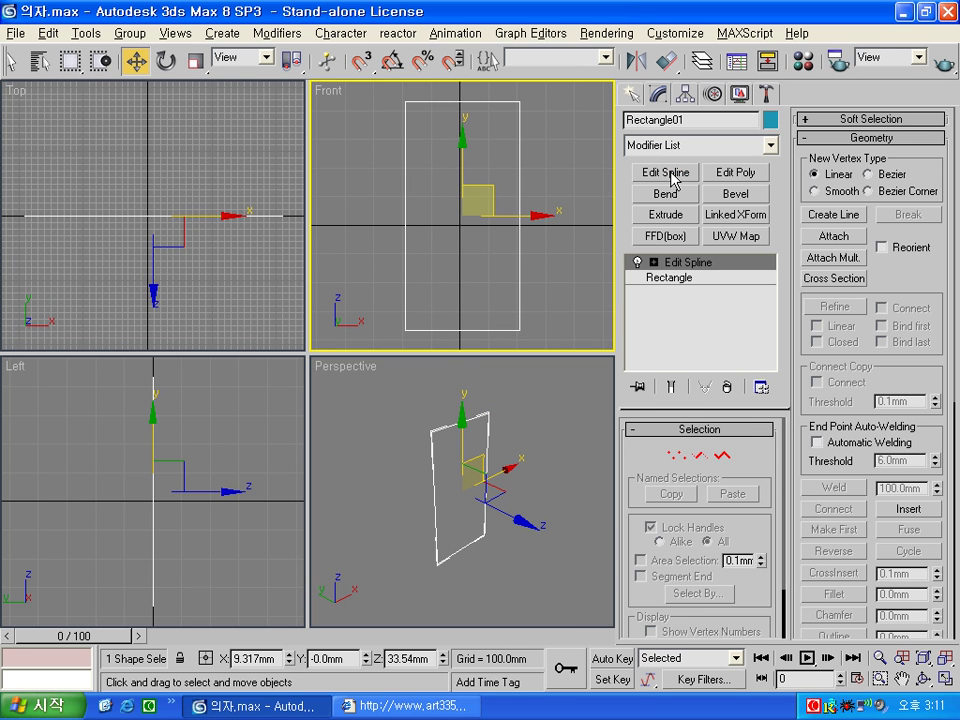
{"action": "left_click", "coordinate": [677, 455]}
{"action": "left_click", "coordinate": [697, 455]}
{"action": "left_click_drag", "start_coordinate": [537, 197], "coordinate": [377, 263]}
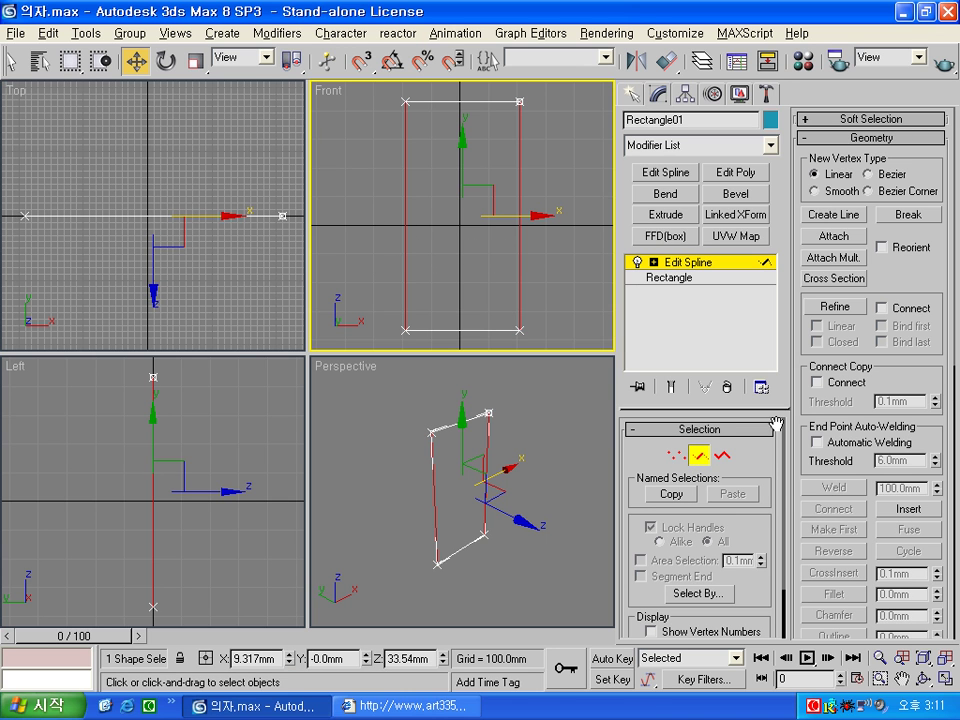
{"action": "left_click_drag", "start_coordinate": [811, 424], "coordinate": [811, 29]}
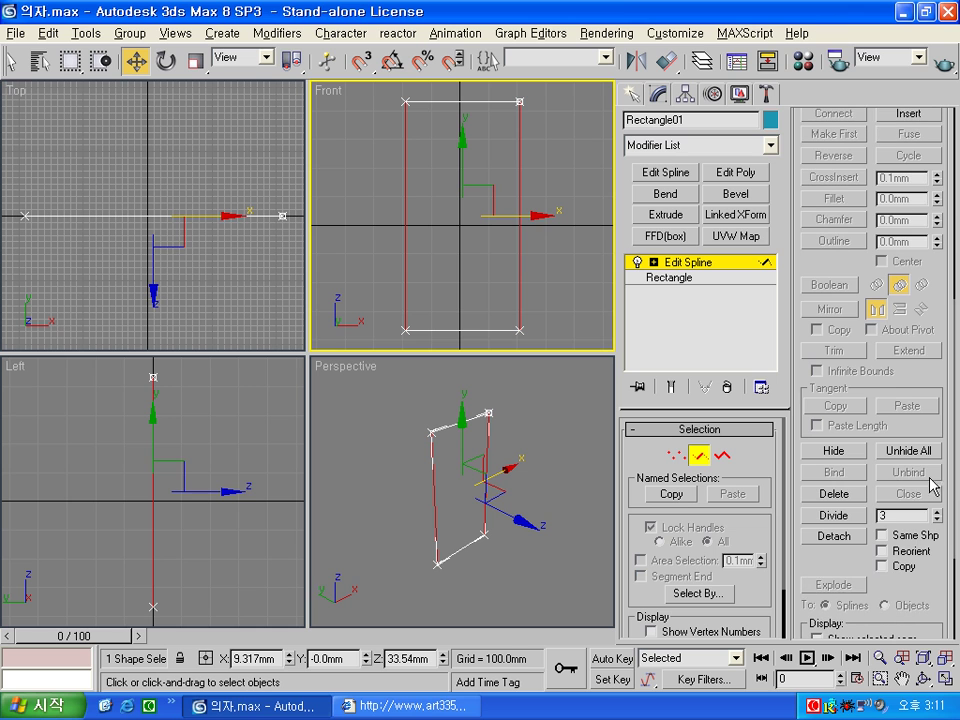
{"action": "left_click", "coordinate": [834, 516]}
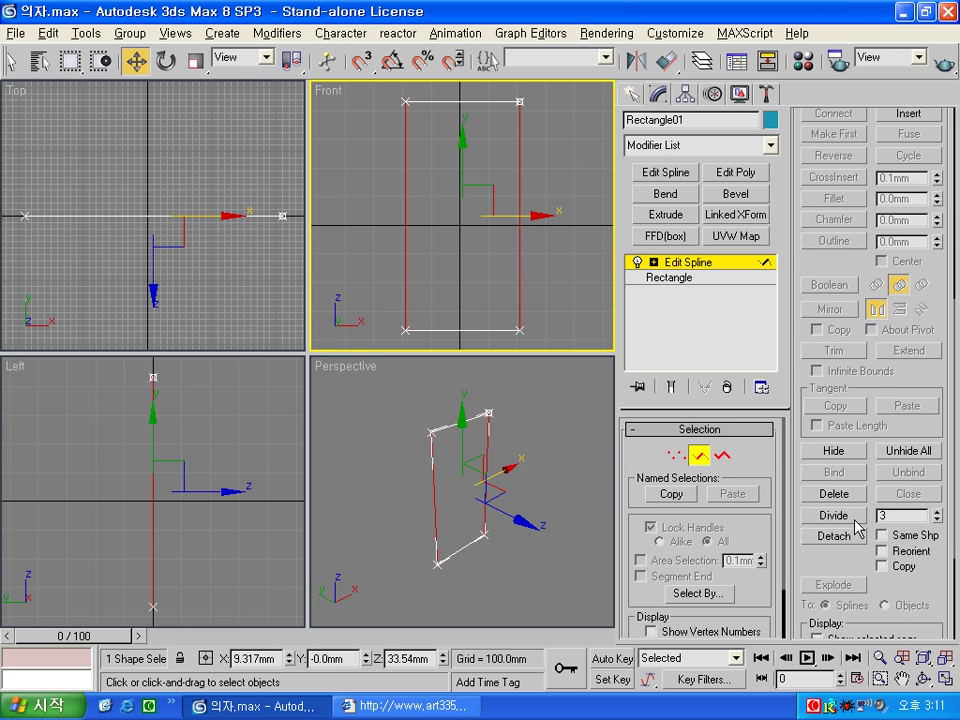
Set all of the rectangle's vertices to Corner type.
{"action": "left_click", "coordinate": [677, 455]}
{"action": "left_click_drag", "start_coordinate": [386, 342], "coordinate": [557, 96]}
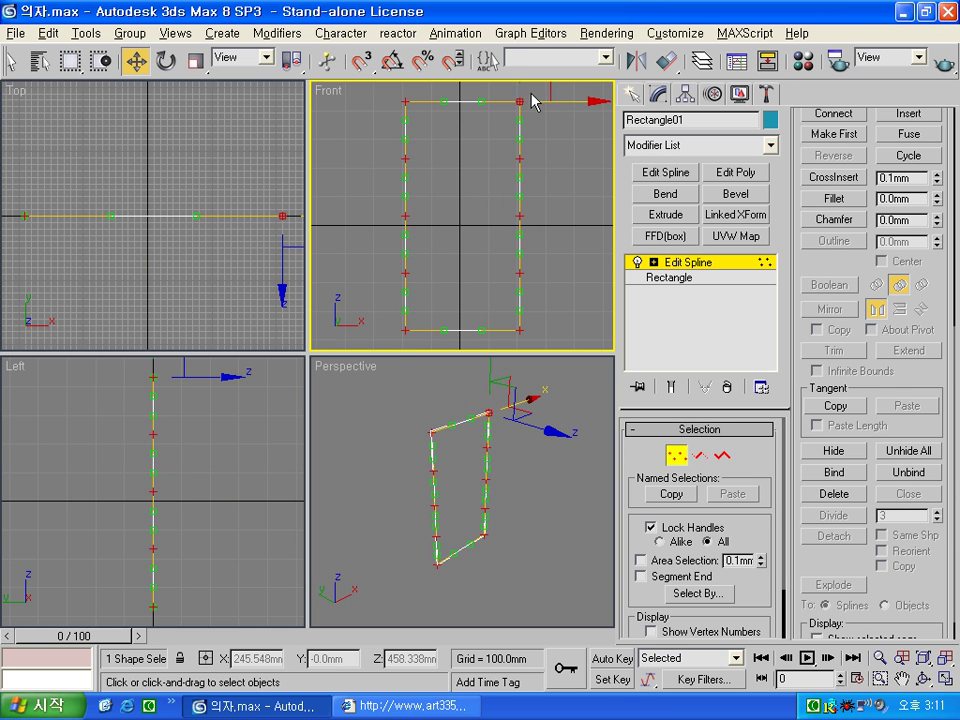
{"action": "right_click", "coordinate": [517, 104]}
{"action": "left_click", "coordinate": [478, 120]}
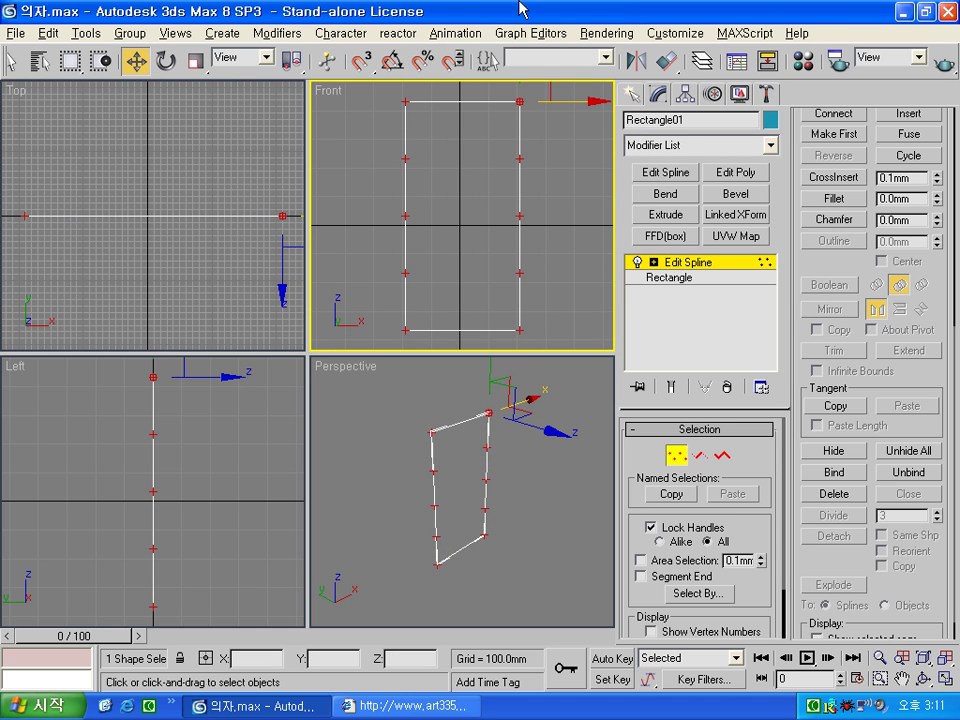
{"action": "left_click", "coordinate": [237, 487]}
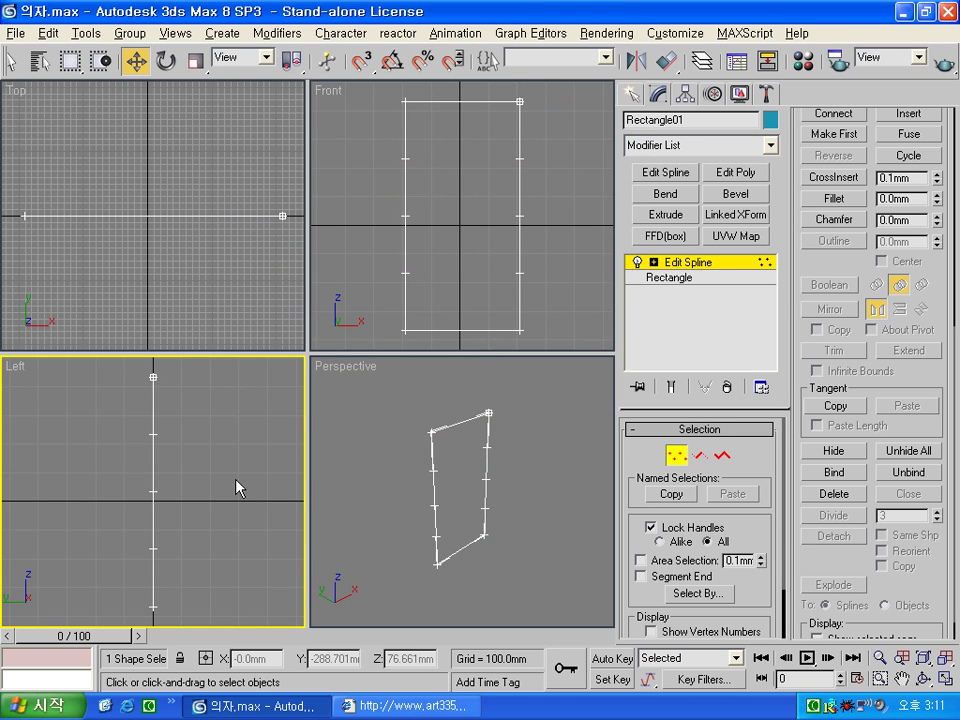
Maximize the Left view and drag the bottom vertex out and down to form the base.
{"action": "key", "text": "alt+w"}
{"action": "left_click", "coordinate": [308, 468]}
{"action": "left_click_drag", "start_coordinate": [388, 471], "coordinate": [561, 472]}
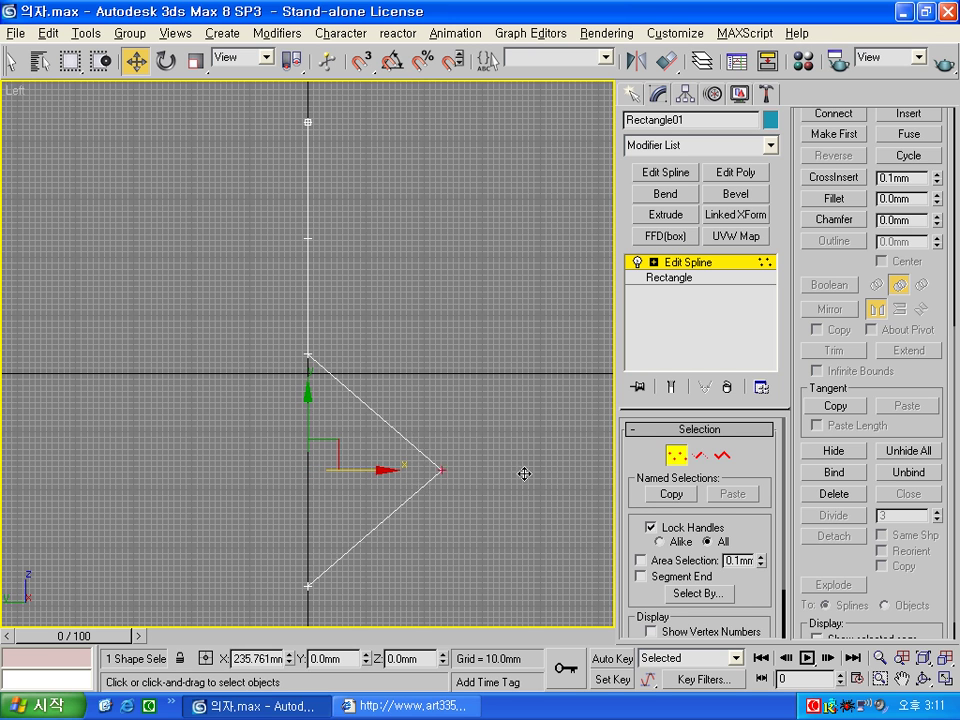
{"action": "left_click_drag", "start_coordinate": [488, 400], "coordinate": [479, 507]}
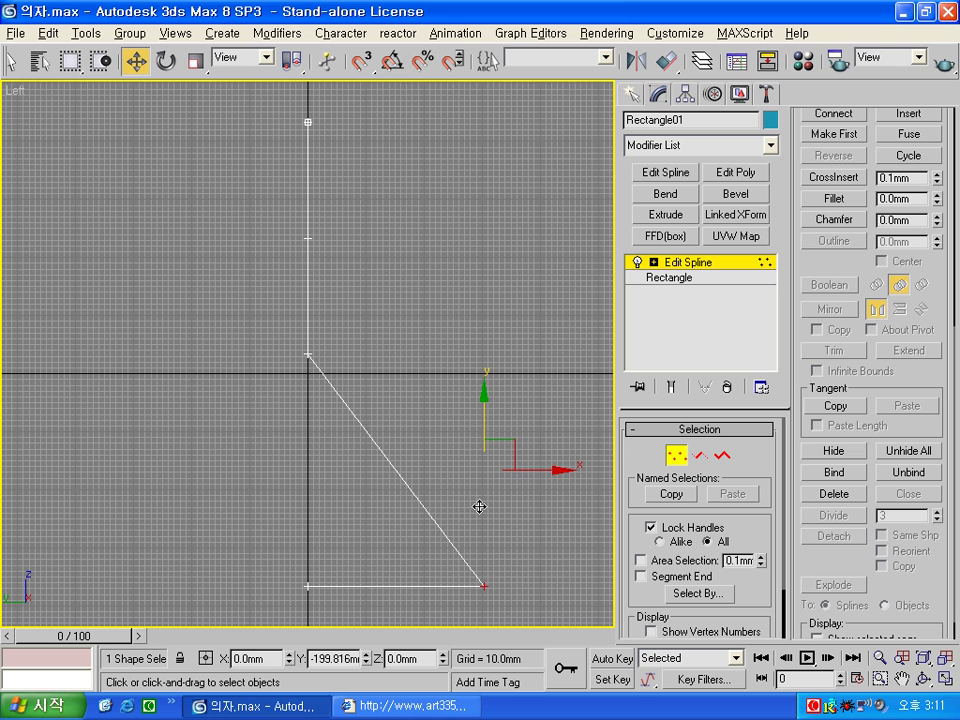
Reposition the middle vertex forward to the seat front at seat height.
{"action": "left_click", "coordinate": [214, 364]}
{"action": "mouse_move", "coordinate": [259, 381]}
{"action": "left_mouse_down"}
{"action": "mouse_move", "coordinate": [388, 336]}
{"action": "mouse_move", "coordinate": [386, 234]}
{"action": "left_mouse_up"}
{"action": "left_click_drag", "start_coordinate": [447, 355], "coordinate": [557, 350]}
{"action": "left_click", "coordinate": [308, 240]}
{"action": "left_click_drag", "start_coordinate": [302, 186], "coordinate": [293, 284]}
Nudge the two right-hand vertices to the right and exit vertex editing.
{"action": "left_click", "coordinate": [292, 415]}
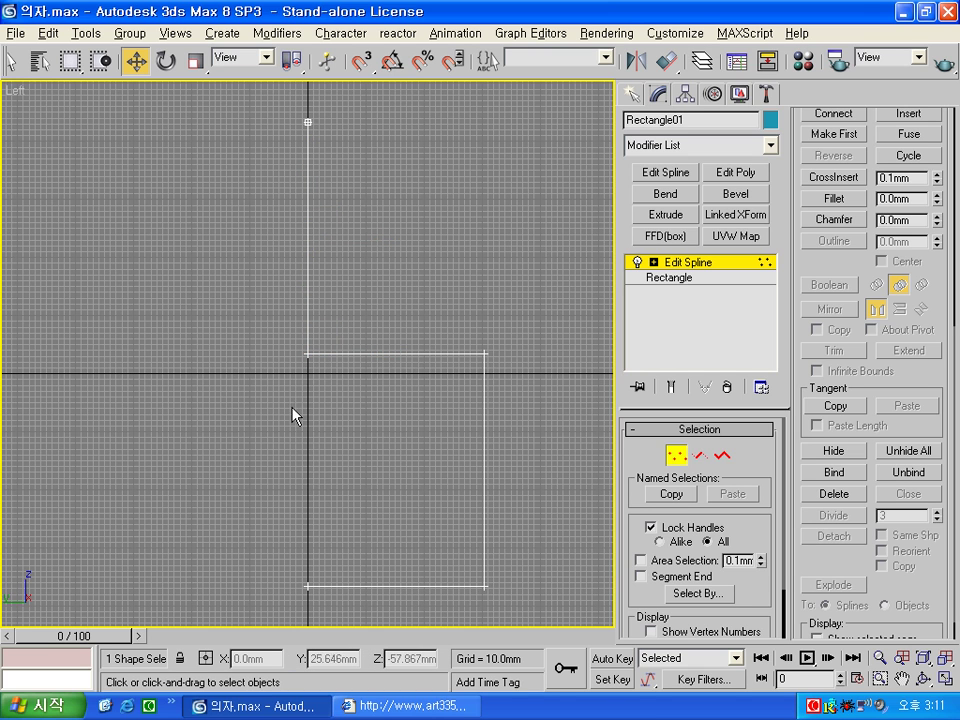
{"action": "mouse_move", "coordinate": [512, 612]}
{"action": "left_mouse_down"}
{"action": "mouse_move", "coordinate": [480, 332]}
{"action": "mouse_move", "coordinate": [537, 356]}
{"action": "left_mouse_up"}
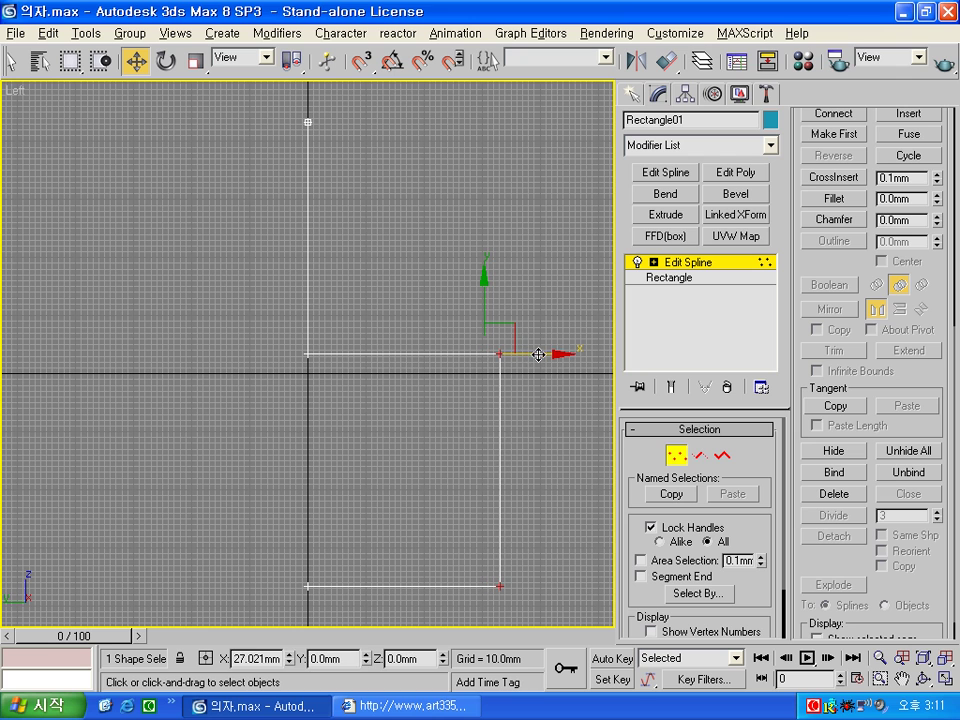
{"action": "left_click", "coordinate": [565, 455]}
{"action": "left_click", "coordinate": [677, 456]}
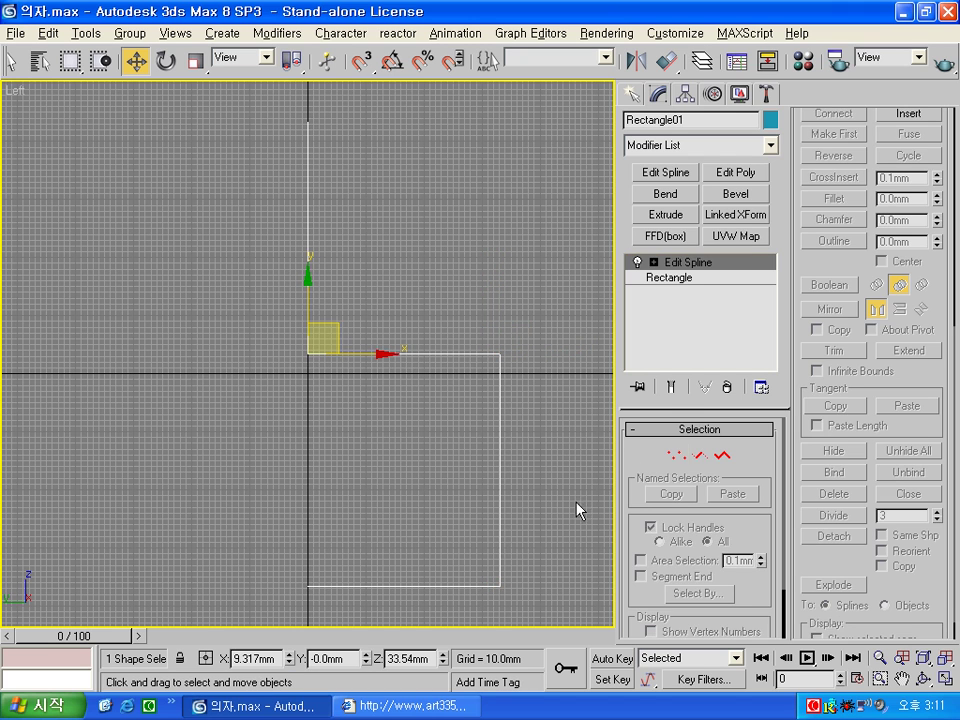
{"action": "left_click", "coordinate": [577, 509]}
Select all vertices of the chair outline and fillet them by 50 mm.
{"action": "key", "text": "alt+w"}
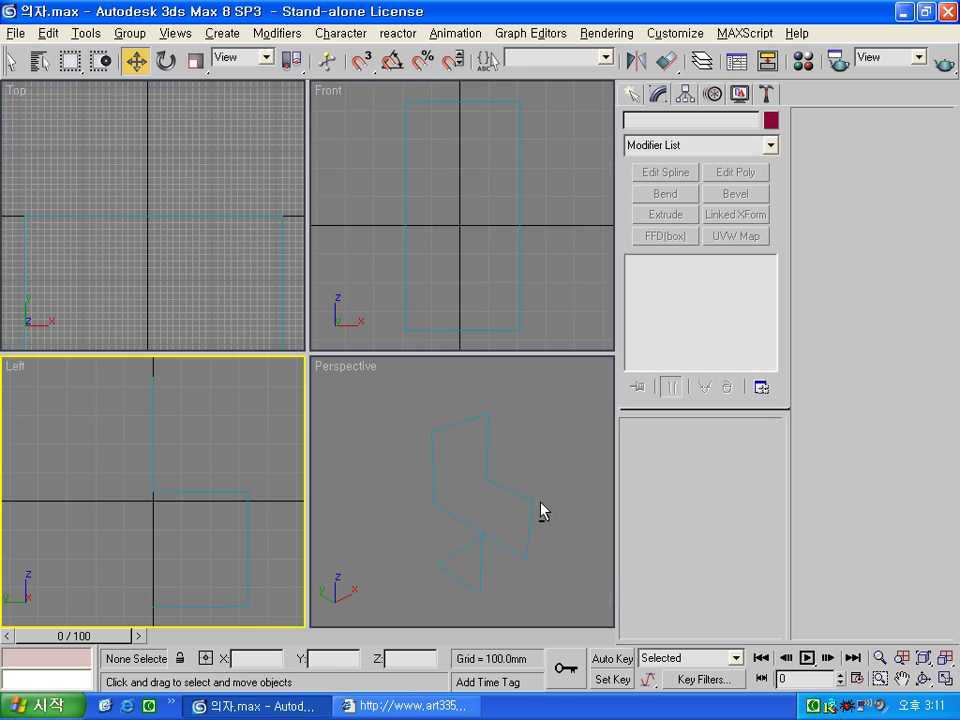
{"action": "left_click", "coordinate": [540, 318]}
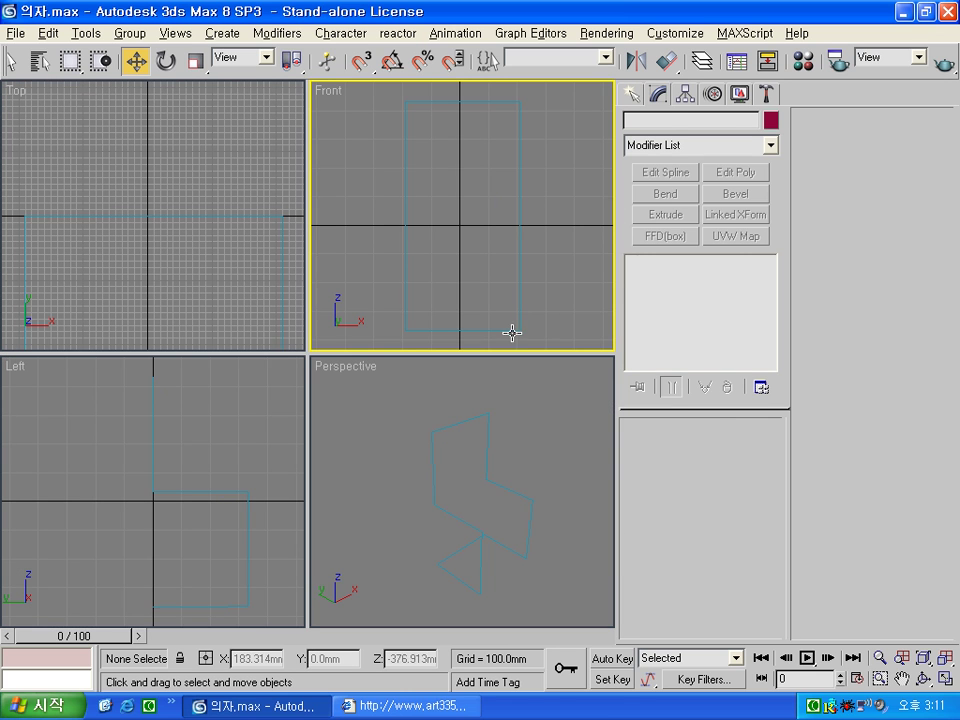
{"action": "left_click", "coordinate": [510, 330]}
{"action": "left_click", "coordinate": [677, 457]}
{"action": "left_click_drag", "start_coordinate": [382, 340], "coordinate": [562, 97]}
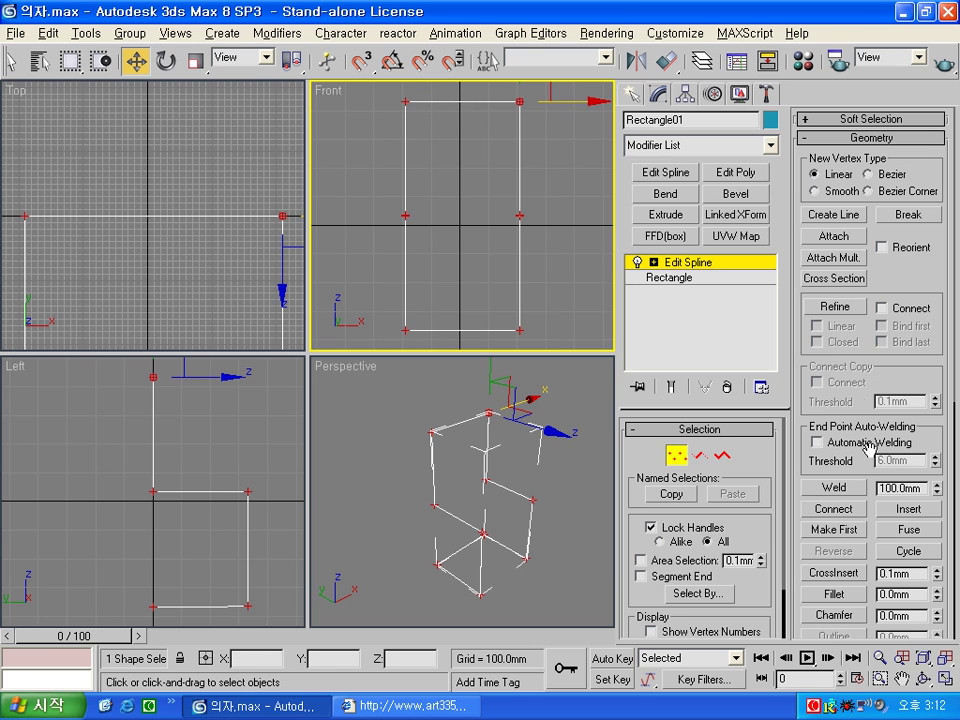
{"action": "double_click", "coordinate": [915, 597]}
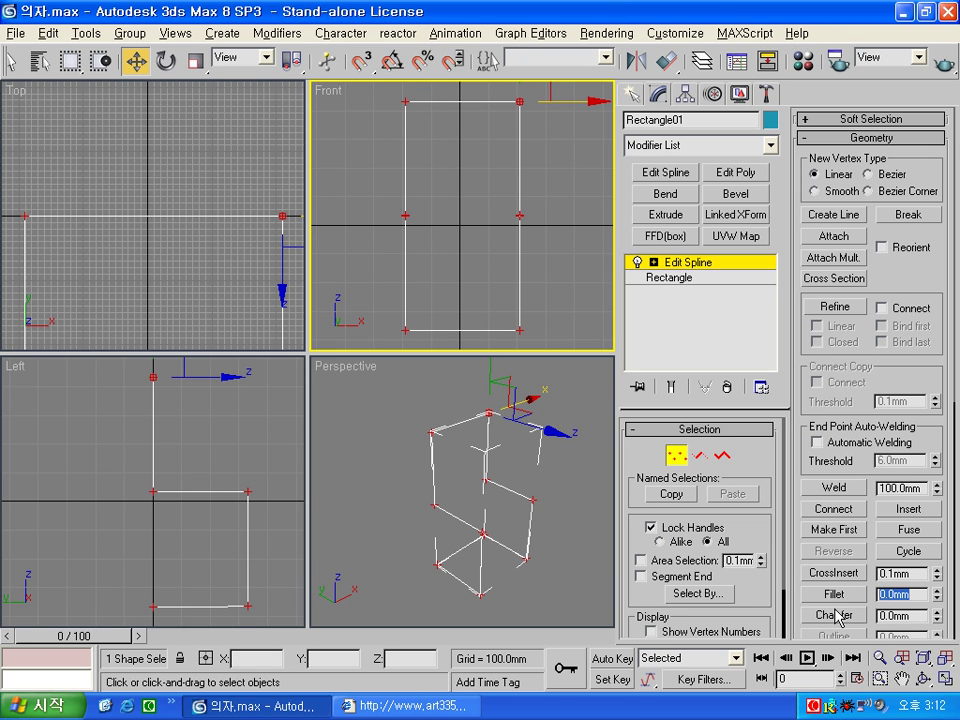
{"action": "type", "text": "50"}
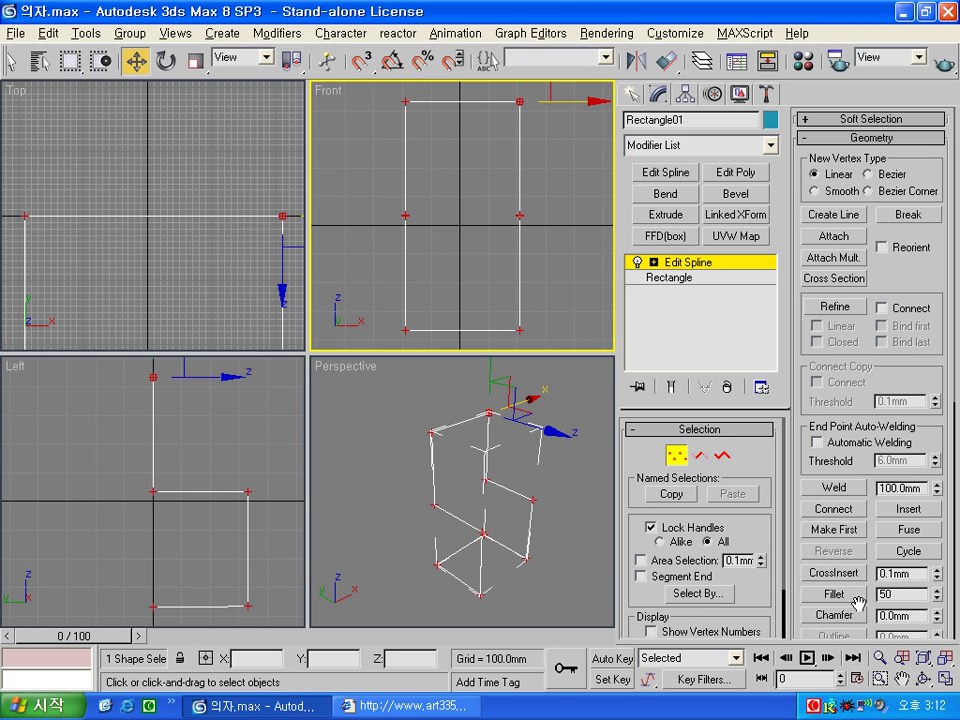
{"action": "key", "text": "Return"}
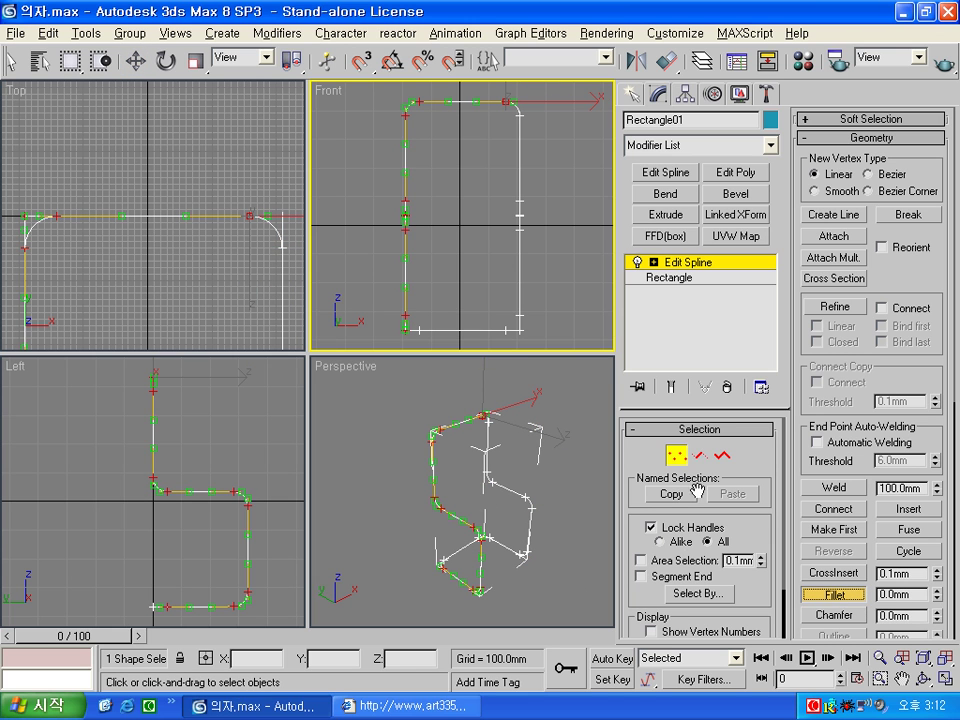
{"action": "left_click", "coordinate": [594, 462]}
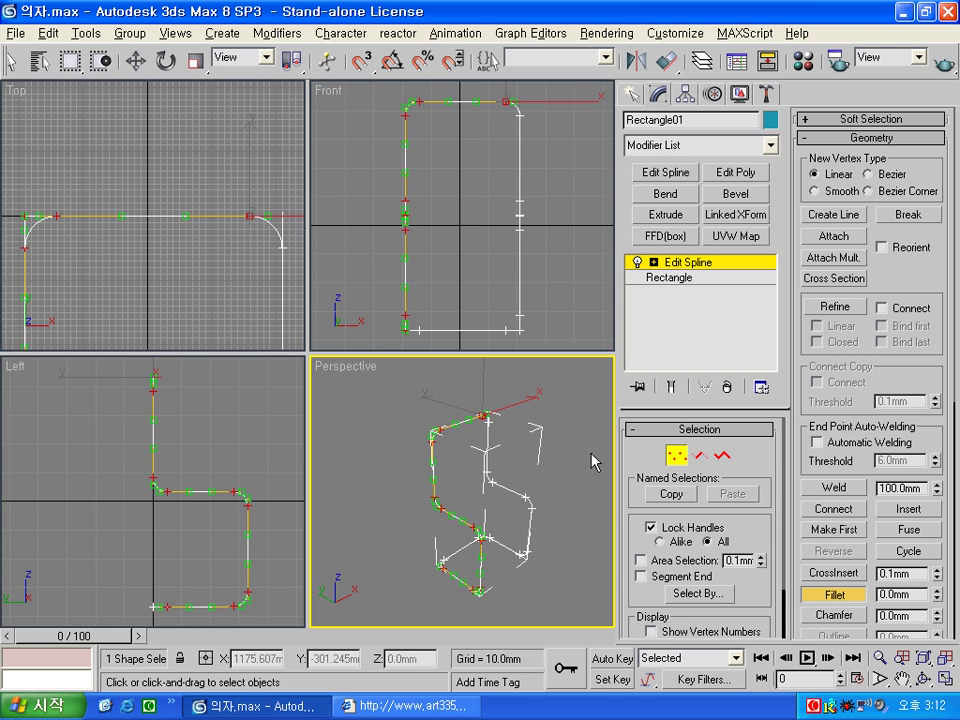
{"action": "left_click", "coordinate": [677, 456]}
{"action": "left_click", "coordinate": [568, 533]}
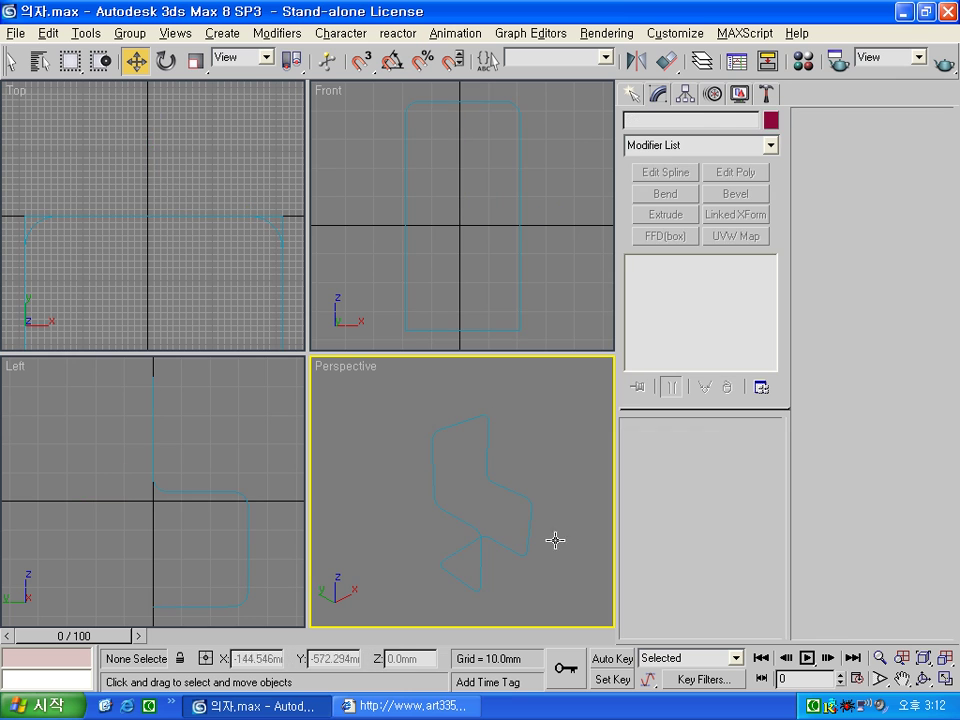
Select the chair frame, drop to its Rectangle base level and accept the warning with Hold.
{"action": "left_click", "coordinate": [474, 526]}
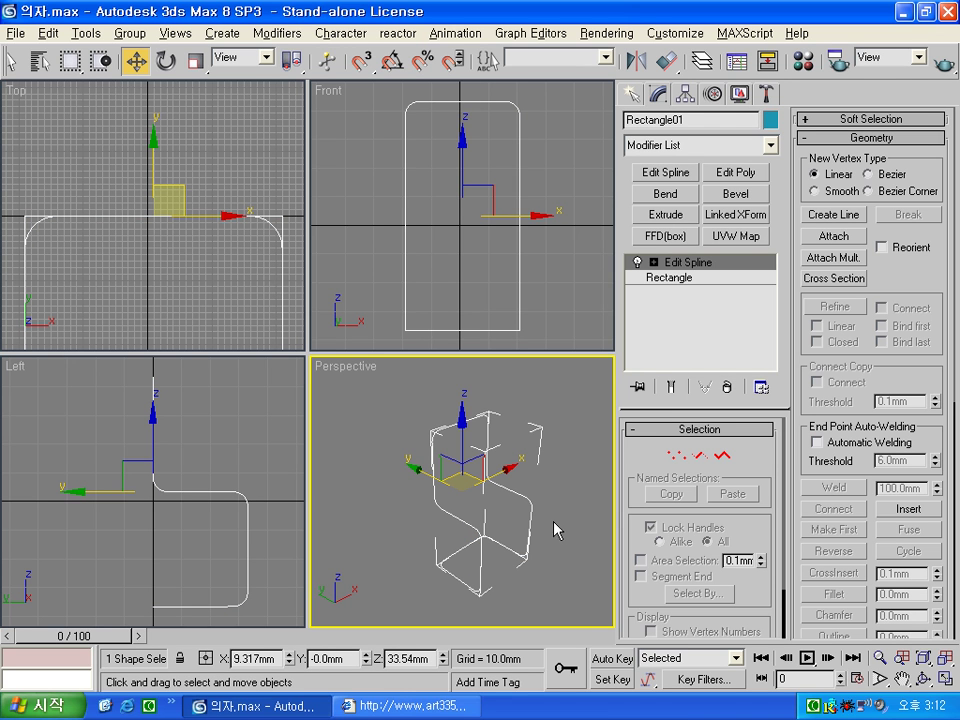
{"action": "left_click", "coordinate": [672, 279]}
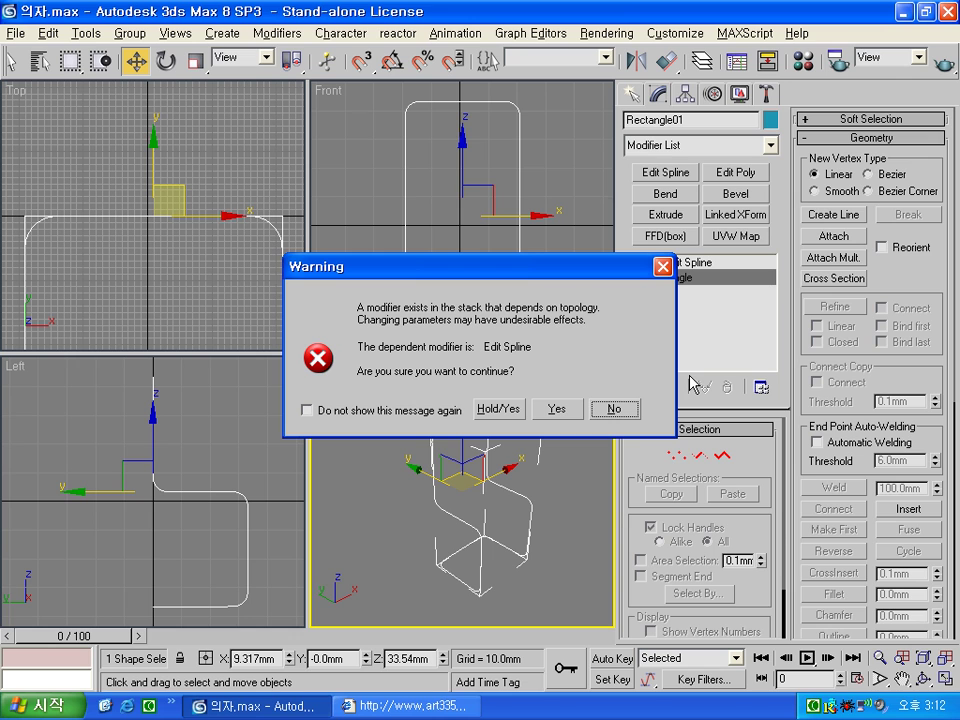
{"action": "left_click", "coordinate": [509, 415]}
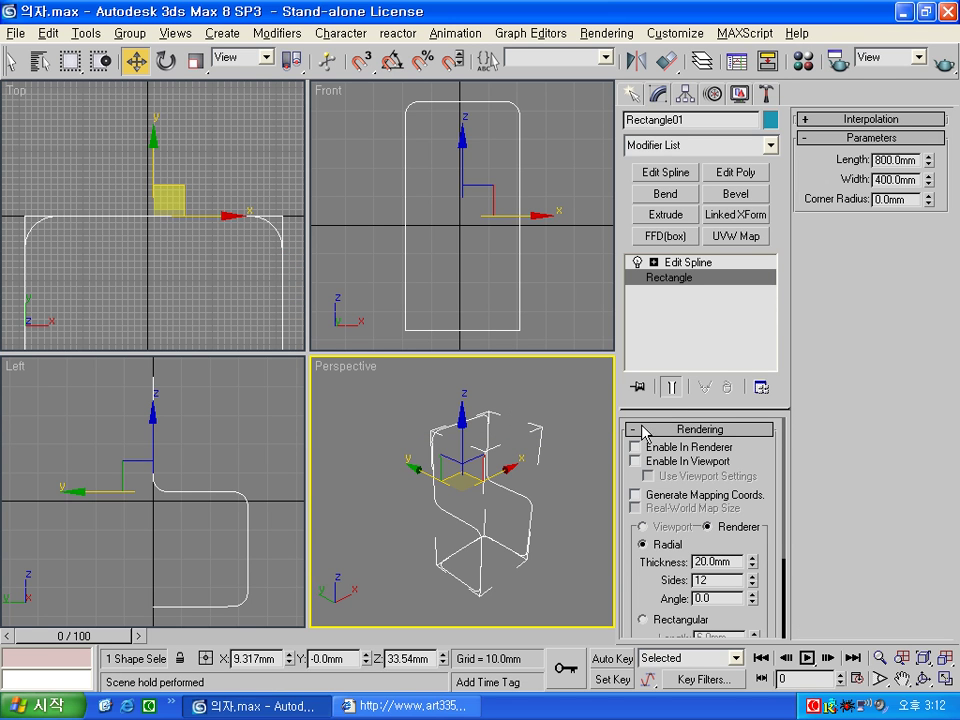
Enable the frame in the renderer and viewport as a 30 mm thick round tube.
{"action": "left_click", "coordinate": [651, 446]}
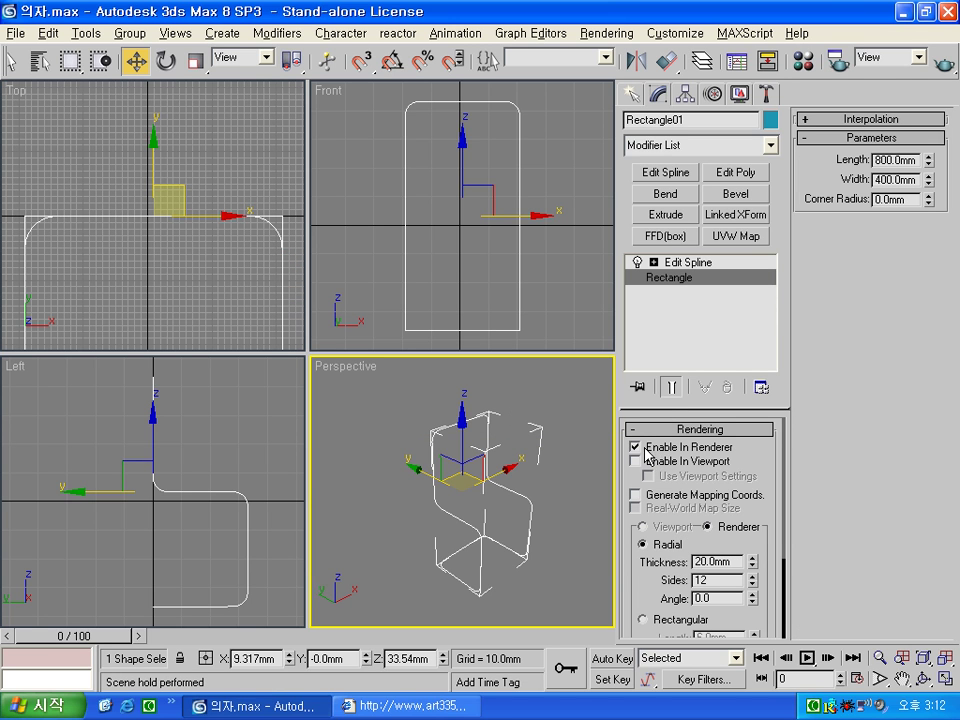
{"action": "left_click", "coordinate": [667, 461]}
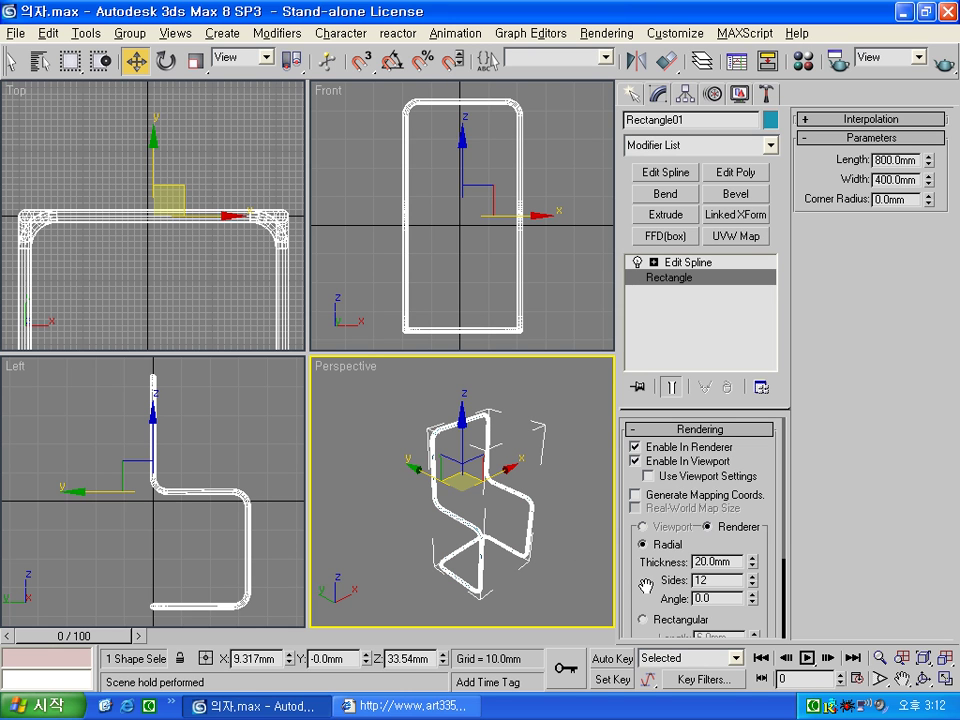
{"action": "left_click_drag", "start_coordinate": [643, 582], "coordinate": [643, 532]}
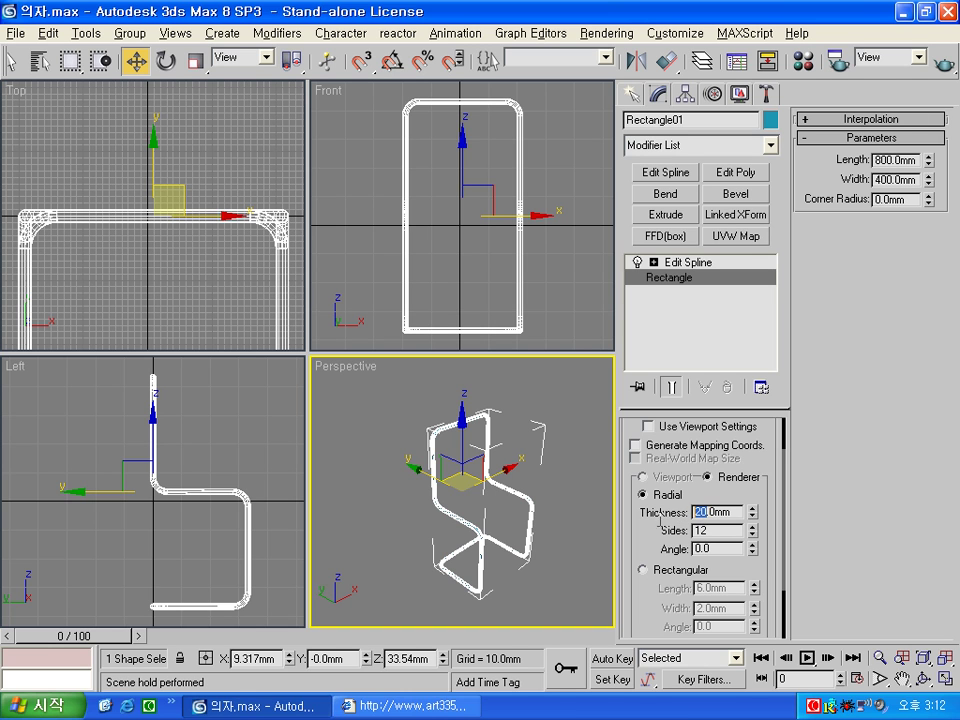
{"action": "type", "text": "30"}
{"action": "key", "text": "Return"}
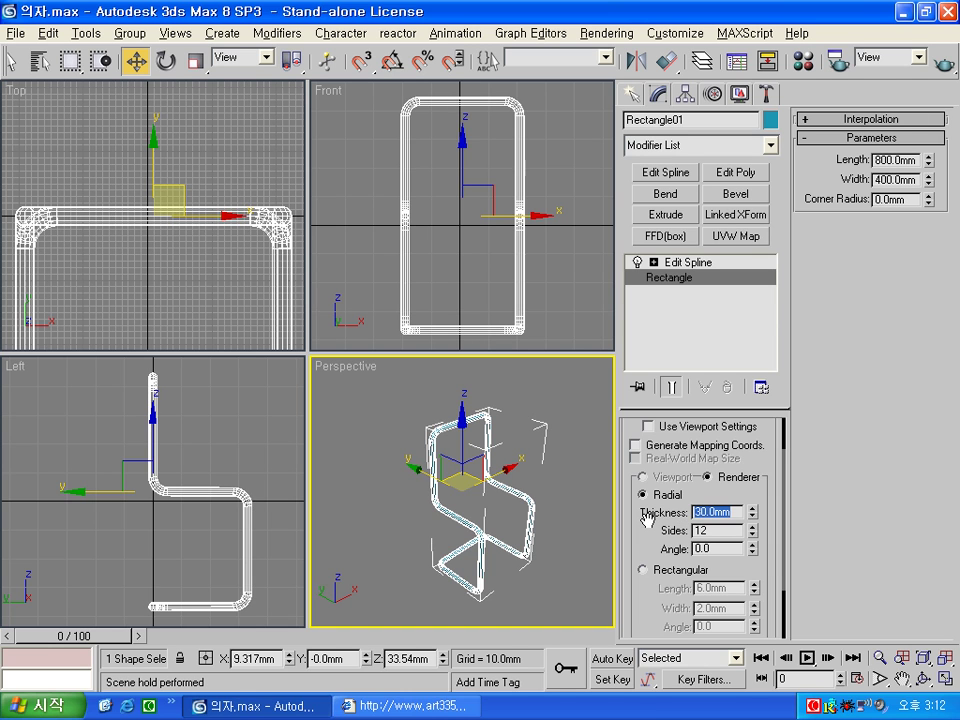
{"action": "left_click", "coordinate": [723, 528]}
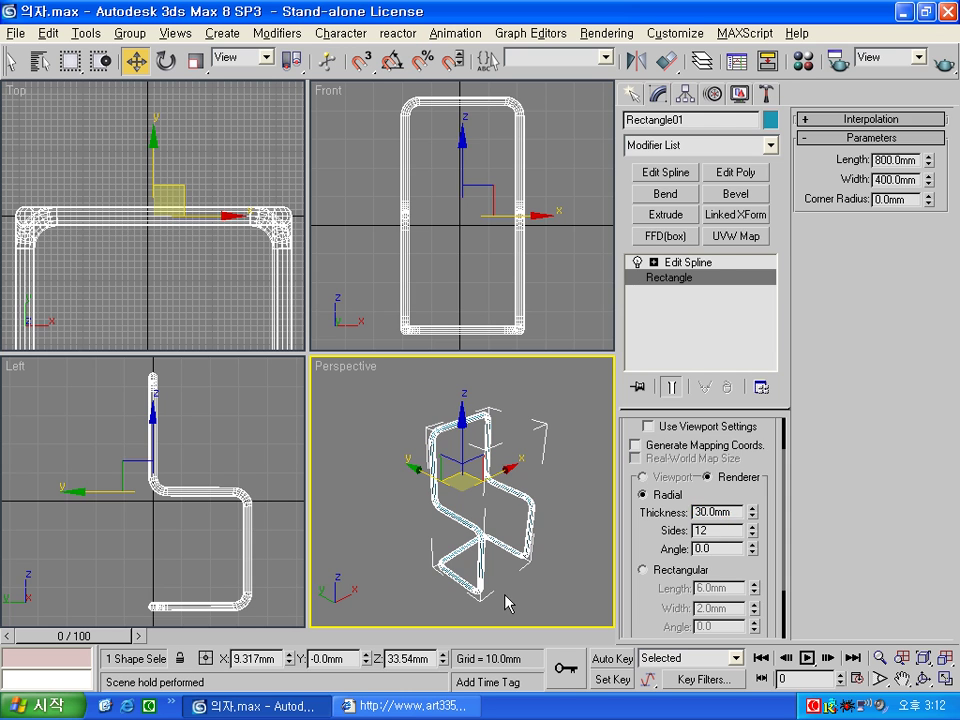
{"action": "left_click", "coordinate": [514, 590]}
{"action": "mouse_move", "coordinate": [511, 572]}
{"action": "middle_mouse_down", "text": "alt"}
{"action": "mouse_move", "coordinate": [508, 527]}
{"action": "mouse_move", "coordinate": [501, 540]}
{"action": "mouse_move", "coordinate": [512, 524]}
{"action": "mouse_move", "coordinate": [517, 544]}
{"action": "middle_mouse_up", "text": "alt"}
{"action": "scroll", "coordinate": [508, 536], "scroll_direction": "up", "scroll_amount": 4}
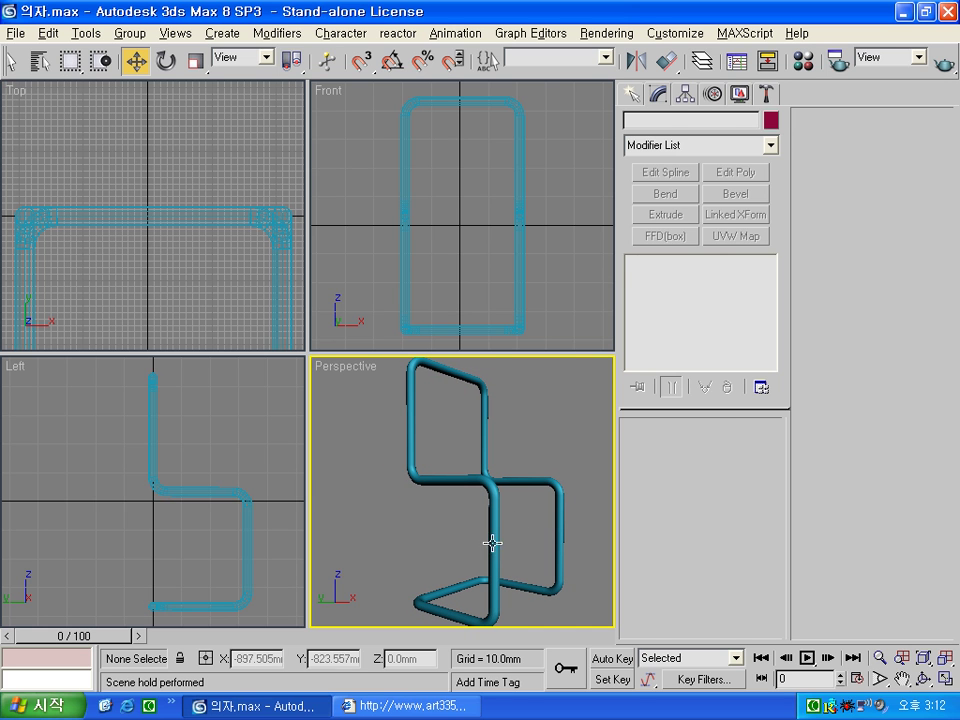
Change the frame's tube thickness to 25 mm and fit the chair in all views.
{"action": "left_click", "coordinate": [492, 543]}
{"action": "left_click", "coordinate": [674, 277]}
{"action": "left_click", "coordinate": [556, 410]}
{"action": "double_click", "coordinate": [709, 511]}
{"action": "type", "text": "25"}
{"action": "key", "text": "Return"}
{"action": "left_click", "coordinate": [590, 476]}
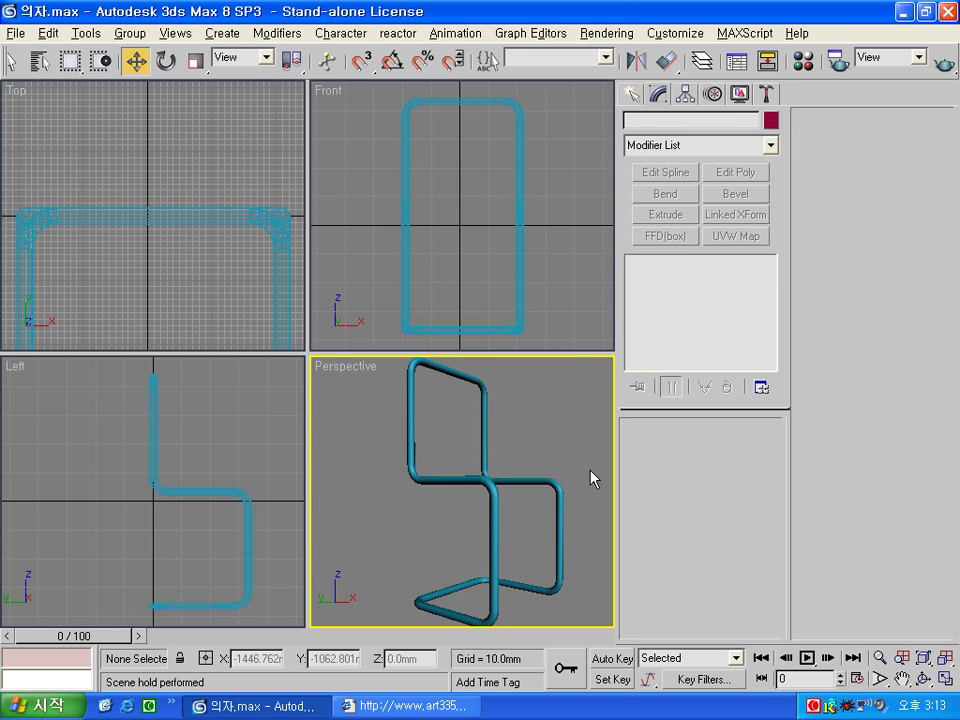
{"action": "left_click", "coordinate": [207, 302]}
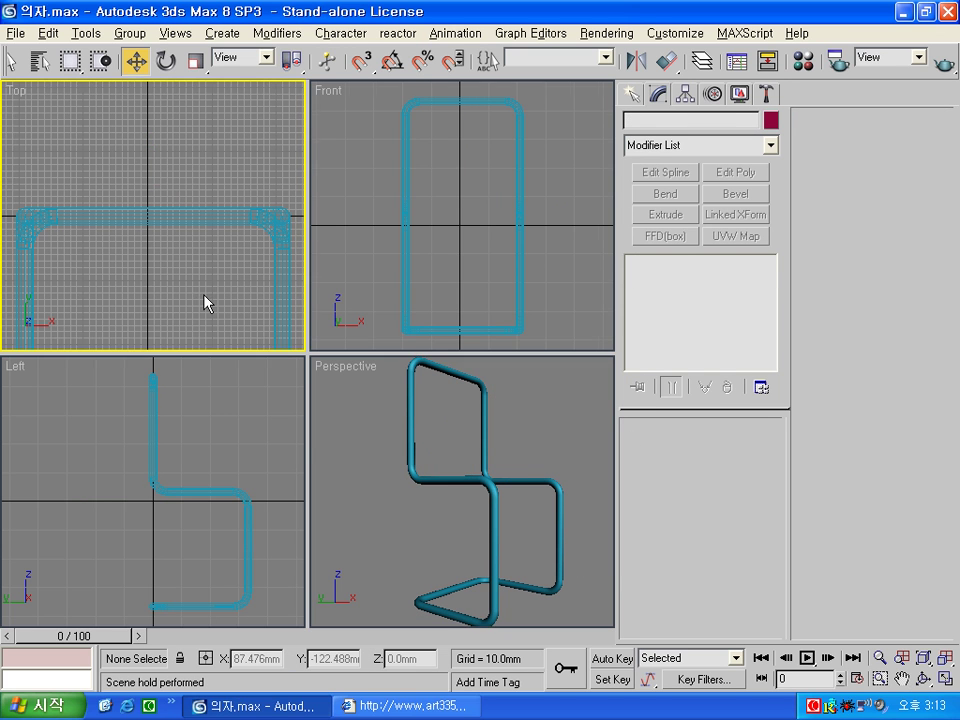
{"action": "key", "text": "ctrl+shift+z"}
Draw a ChamferBox seat cushion over the frame's seat in the Top view.
{"action": "left_click", "coordinate": [632, 93]}
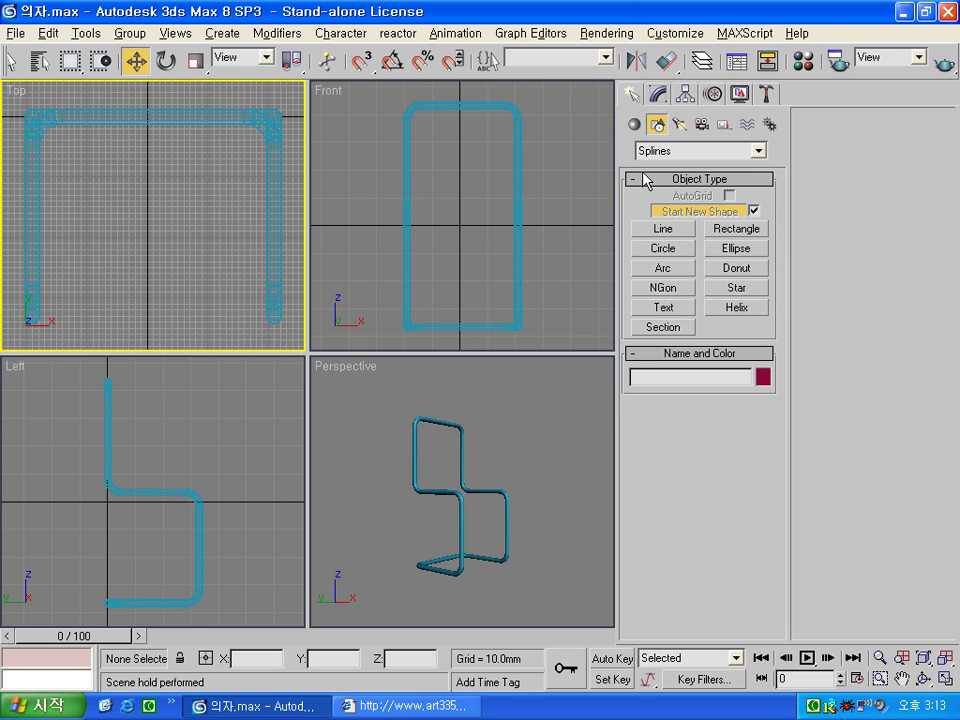
{"action": "left_click", "coordinate": [633, 124]}
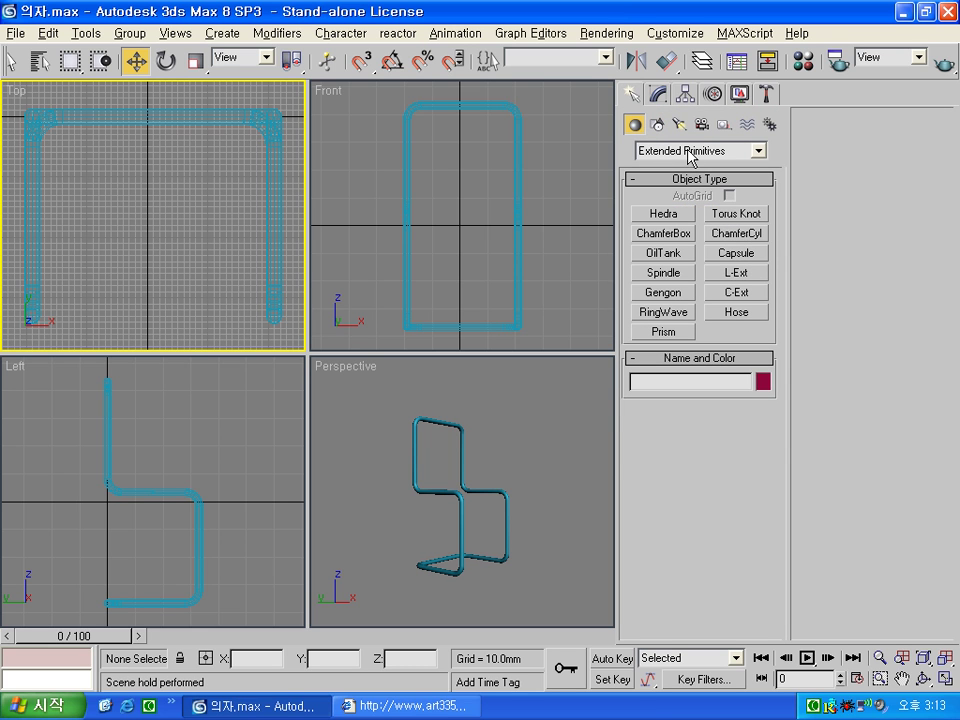
{"action": "left_click", "coordinate": [664, 233]}
{"action": "mouse_move", "coordinate": [33, 302]}
{"action": "left_mouse_down"}
{"action": "mouse_move", "coordinate": [245, 138]}
{"action": "mouse_move", "coordinate": [271, 131]}
{"action": "left_mouse_up"}
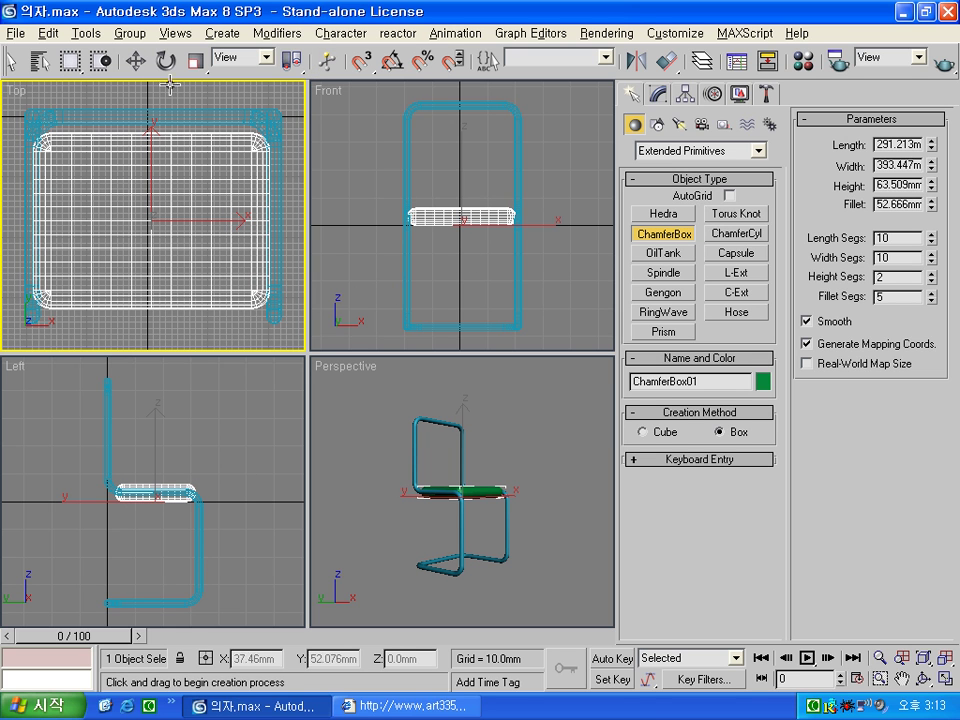
Raise the cushion onto the seat frame and show edged faces in Perspective.
{"action": "left_click", "coordinate": [138, 62]}
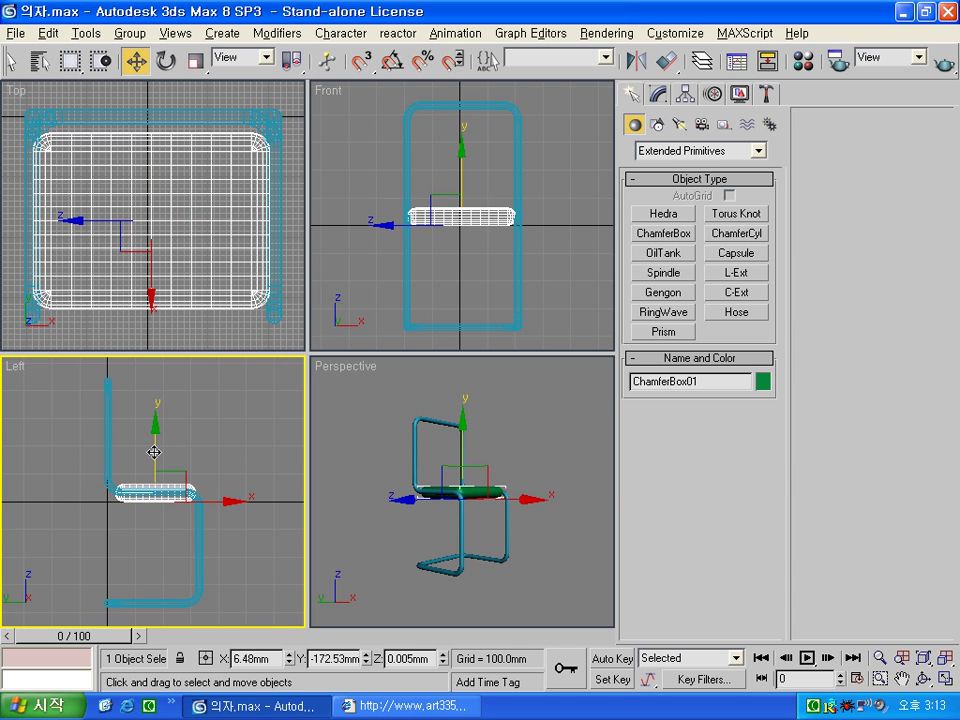
{"action": "left_click_drag", "start_coordinate": [155, 460], "coordinate": [155, 452]}
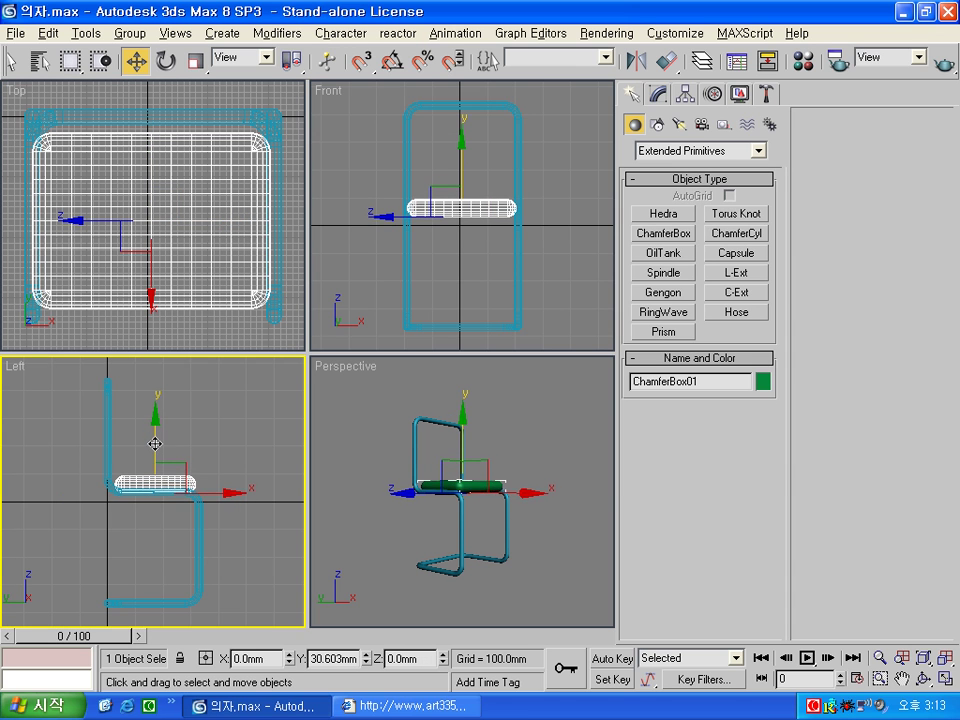
{"action": "left_click", "coordinate": [553, 478]}
{"action": "middle_click_drag", "start_coordinate": [501, 506], "coordinate": [489, 568], "text": "alt"}
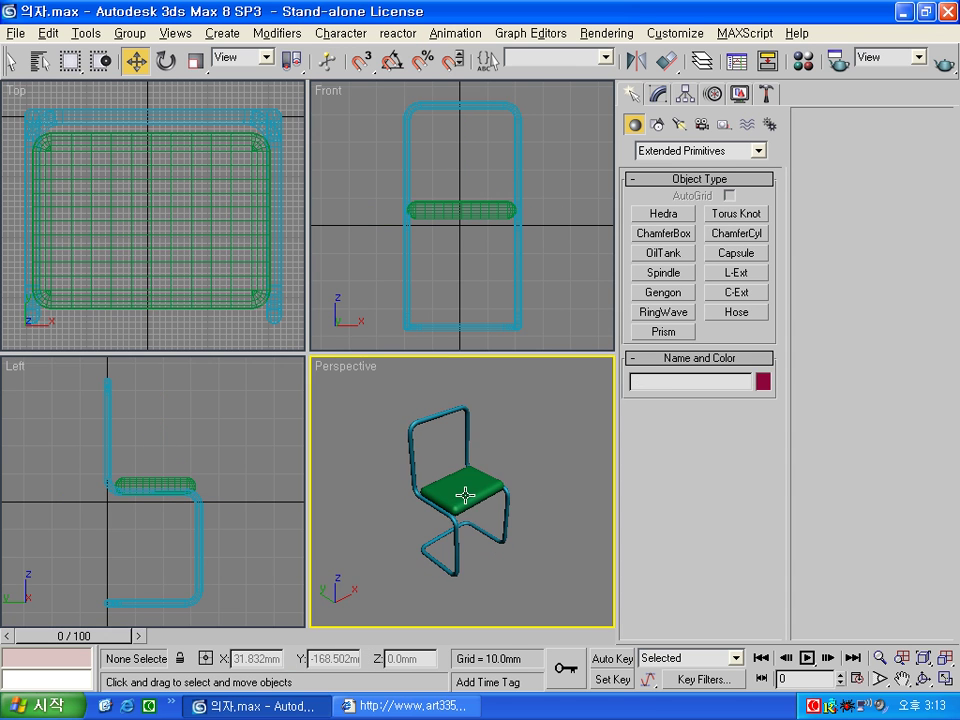
{"action": "scroll", "coordinate": [465, 495], "scroll_direction": "up", "scroll_amount": 5}
{"action": "left_click", "coordinate": [469, 517]}
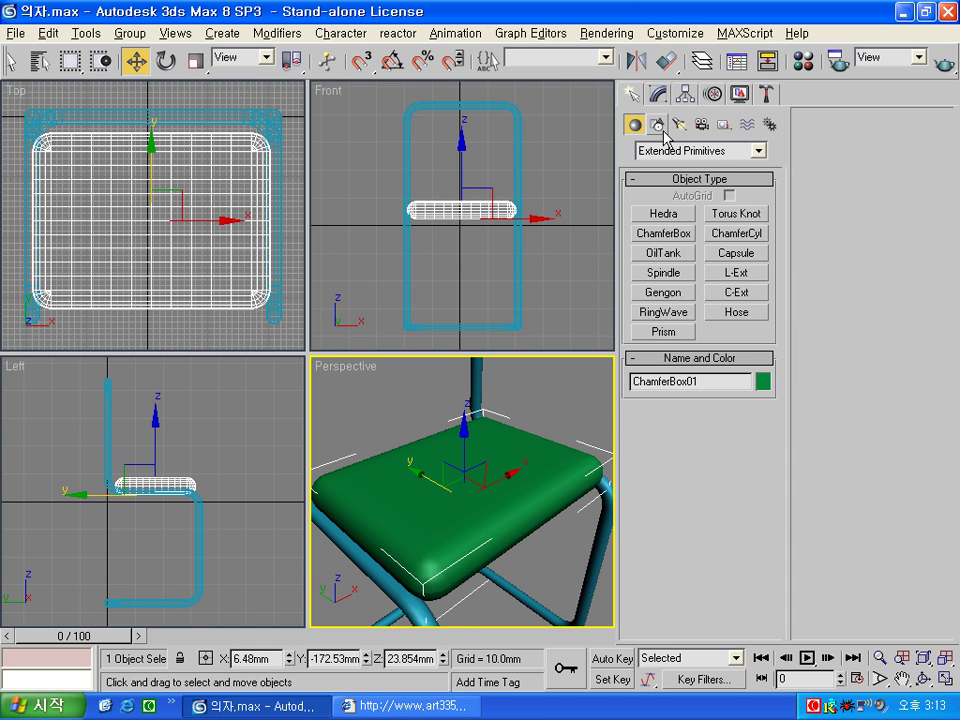
{"action": "key", "text": "F4"}
Add Edit Poly to the cushion and enable vertex soft selection with 300 mm falloff.
{"action": "left_click", "coordinate": [658, 93]}
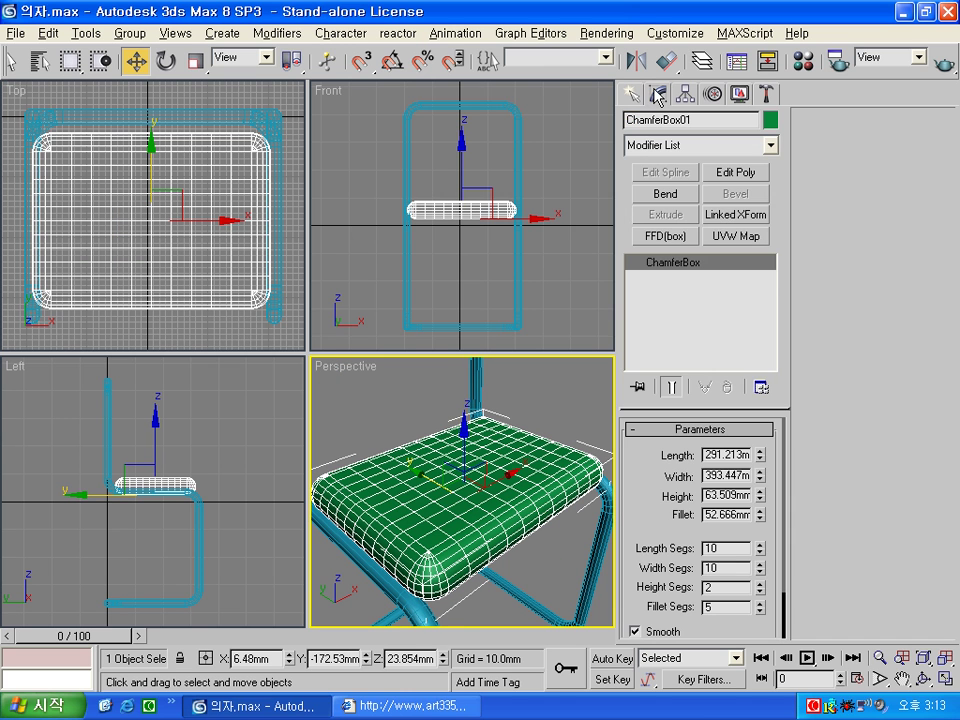
{"action": "scroll", "coordinate": [652, 510], "scroll_direction": "down", "scroll_amount": 2}
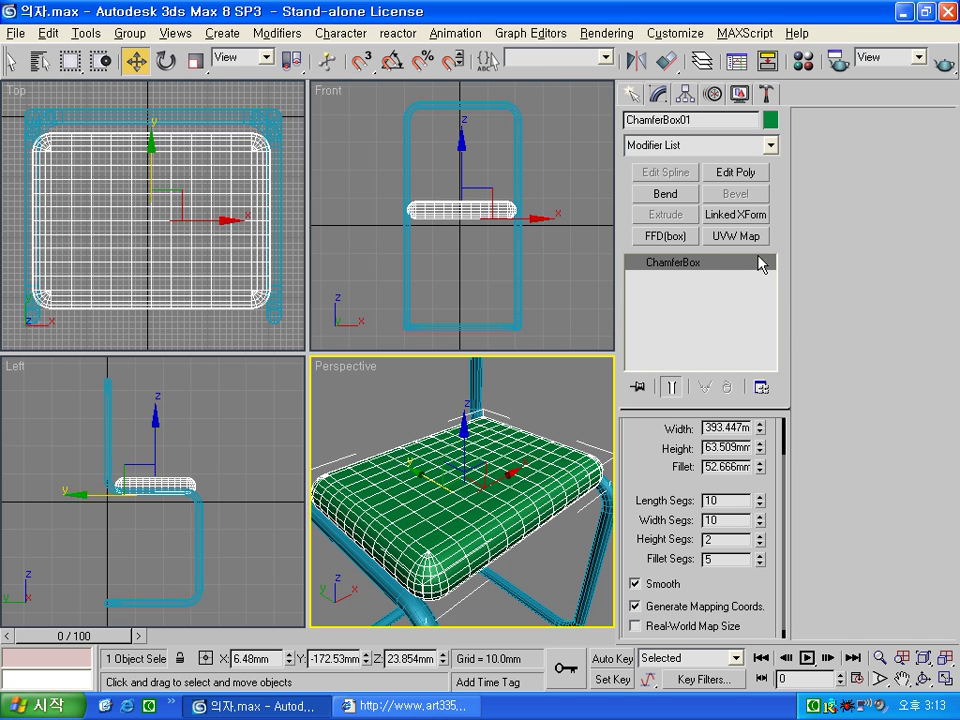
{"action": "left_click", "coordinate": [740, 177]}
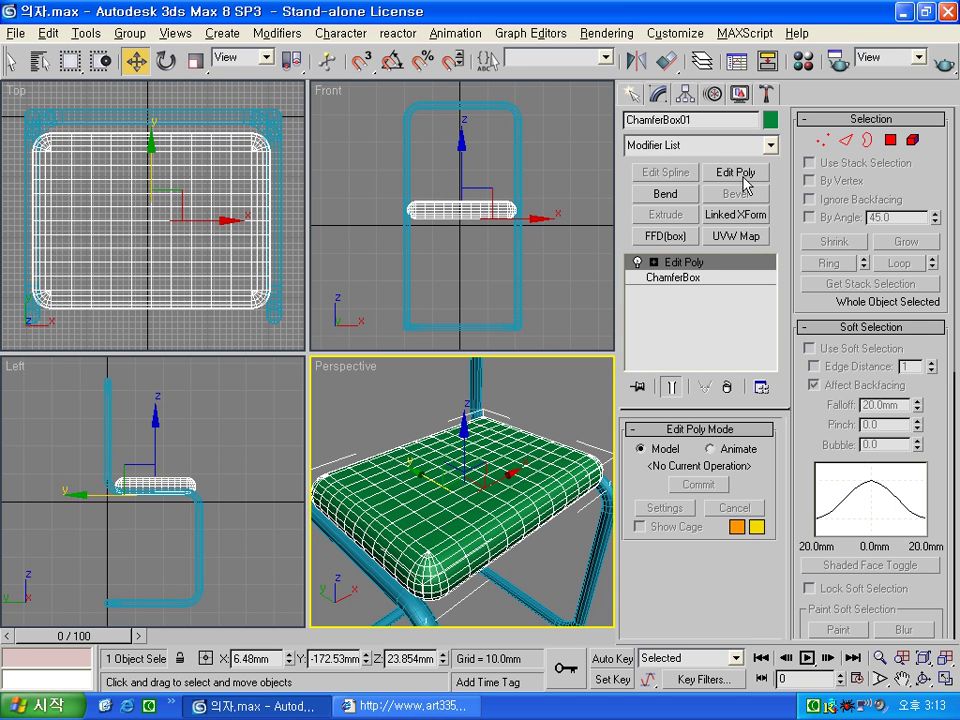
{"action": "left_click", "coordinate": [820, 140]}
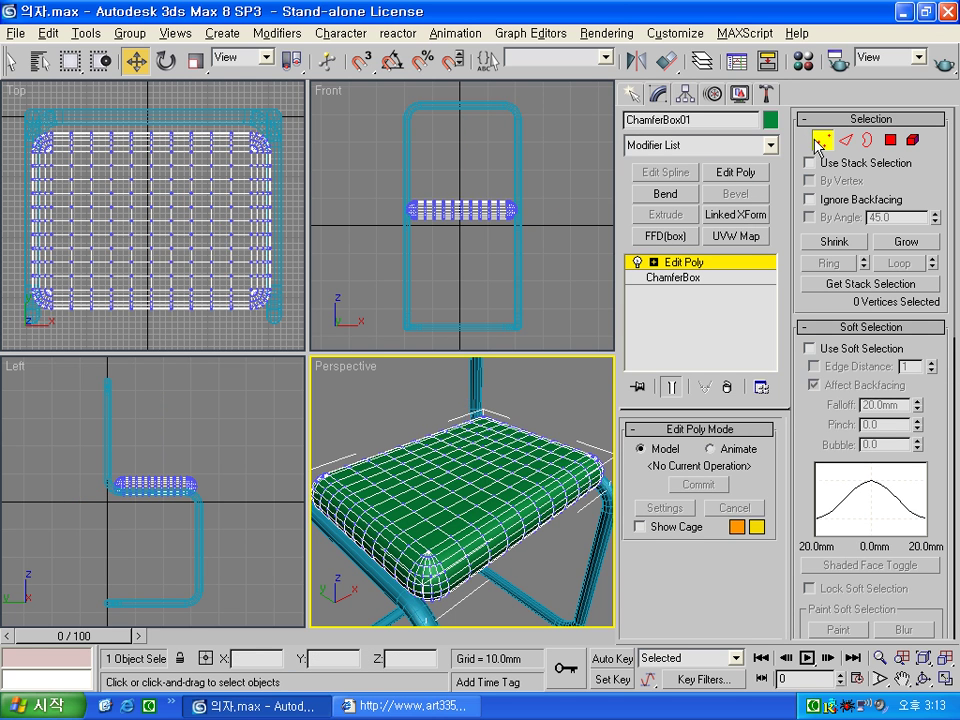
{"action": "left_click", "coordinate": [809, 348]}
{"action": "double_click", "coordinate": [880, 405]}
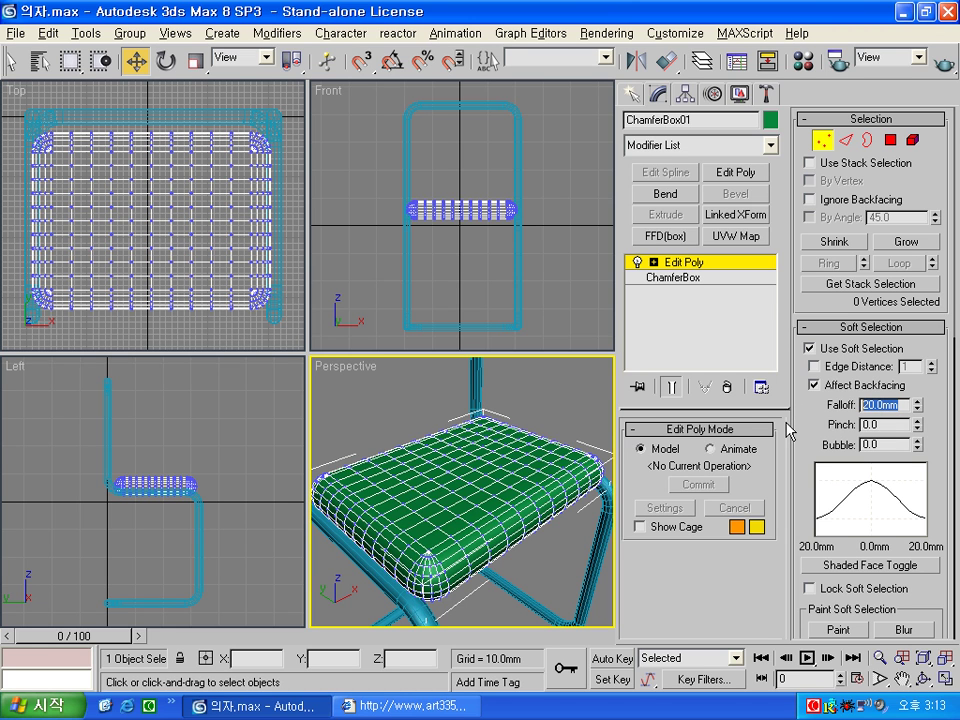
{"action": "type", "text": "300"}
{"action": "key", "text": "Return"}
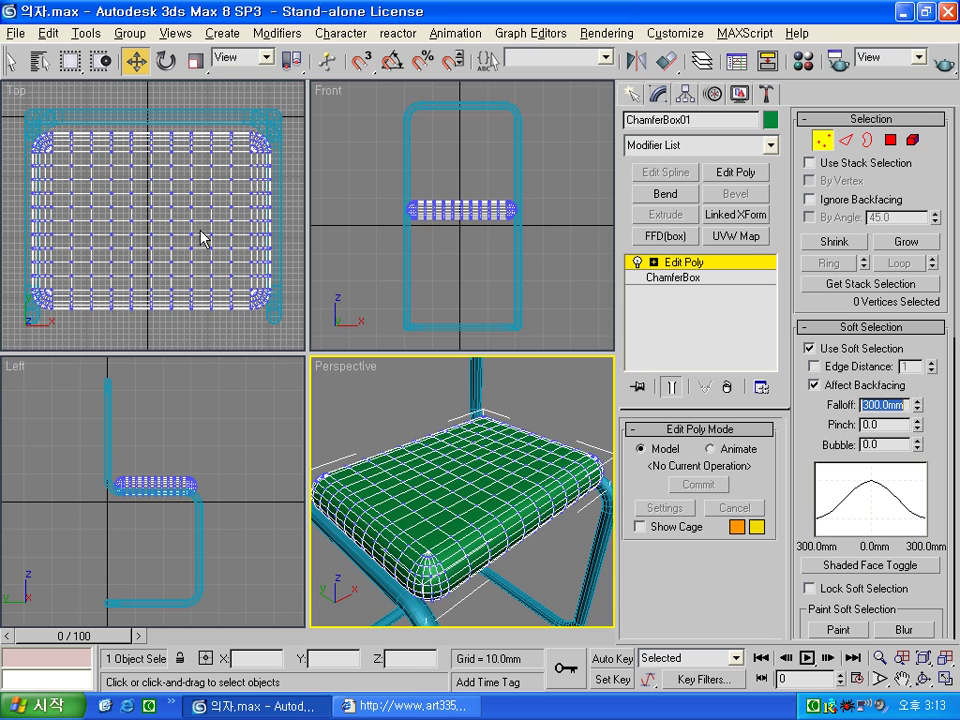
Pull the cushion's centre vertex up in the Front view to dome the seat.
{"action": "left_click", "coordinate": [152, 220]}
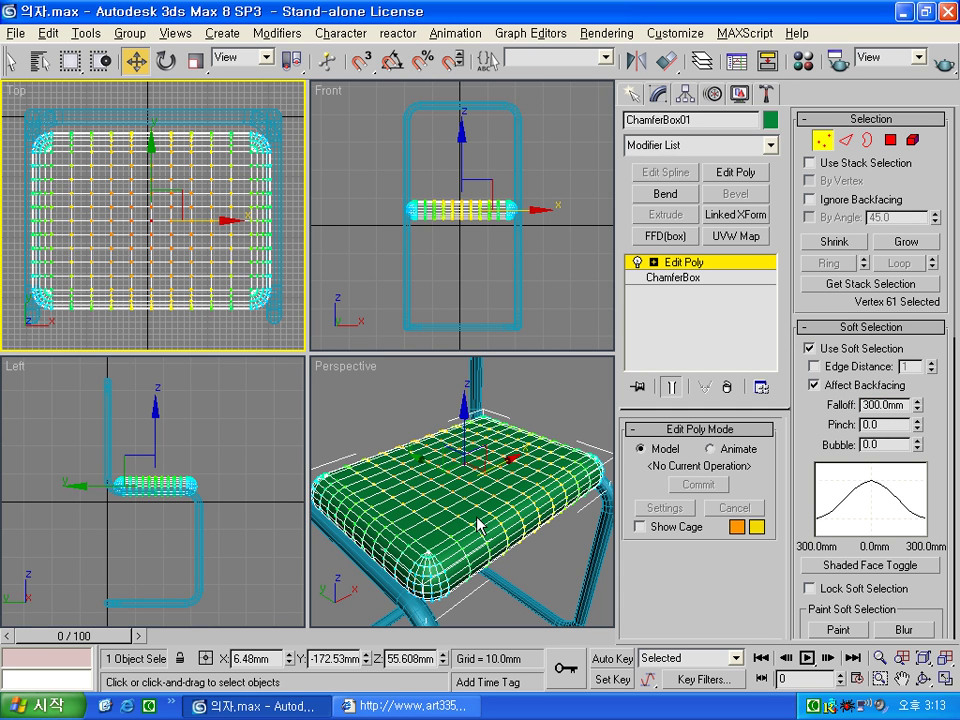
{"action": "right_click", "coordinate": [548, 165]}
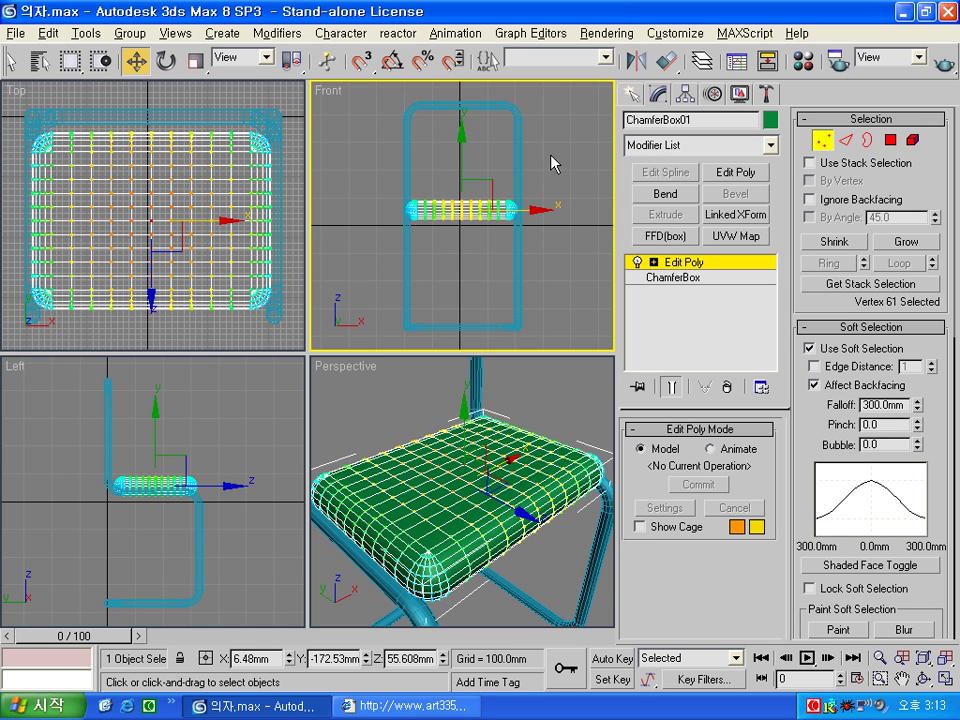
{"action": "left_click_drag", "start_coordinate": [461, 137], "coordinate": [460, 125]}
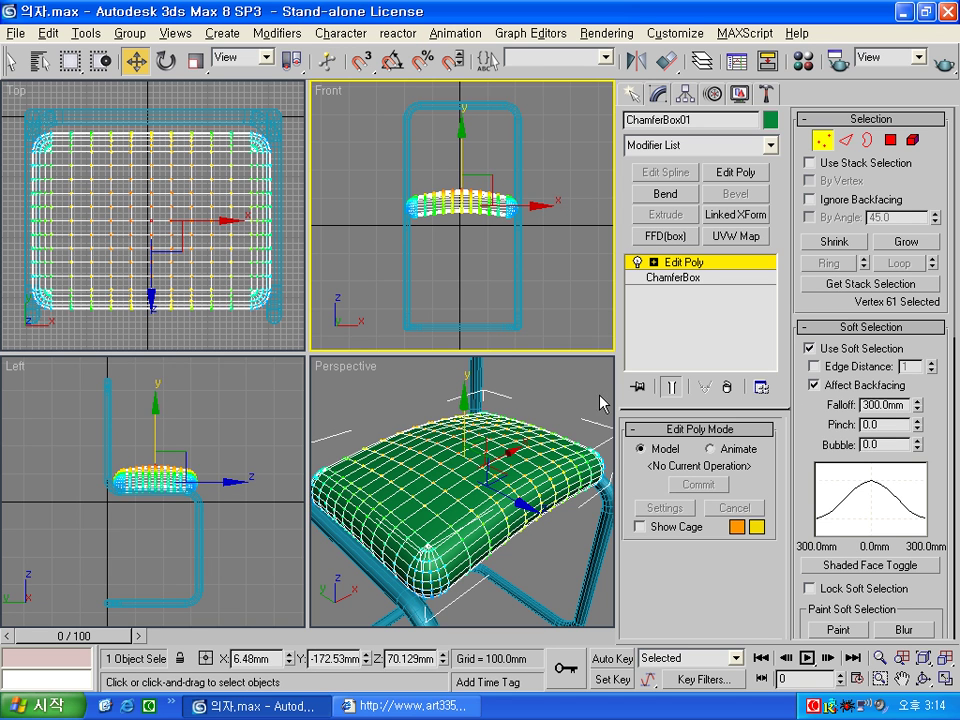
{"action": "left_click", "coordinate": [598, 330]}
{"action": "left_click", "coordinate": [664, 262]}
Draw a ChamferBox backrest pad between the back tubes in the Front view, setting height and fillet.
{"action": "left_click", "coordinate": [602, 324]}
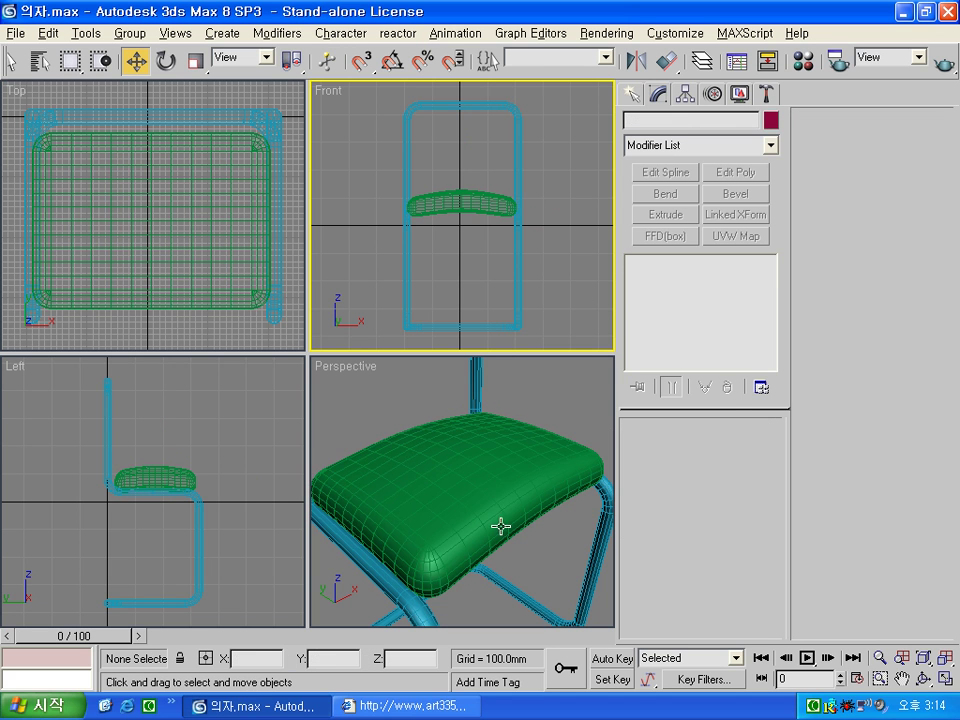
{"action": "scroll", "coordinate": [495, 437], "scroll_direction": "down", "scroll_amount": 5}
{"action": "middle_click_drag", "start_coordinate": [495, 437], "coordinate": [503, 482]}
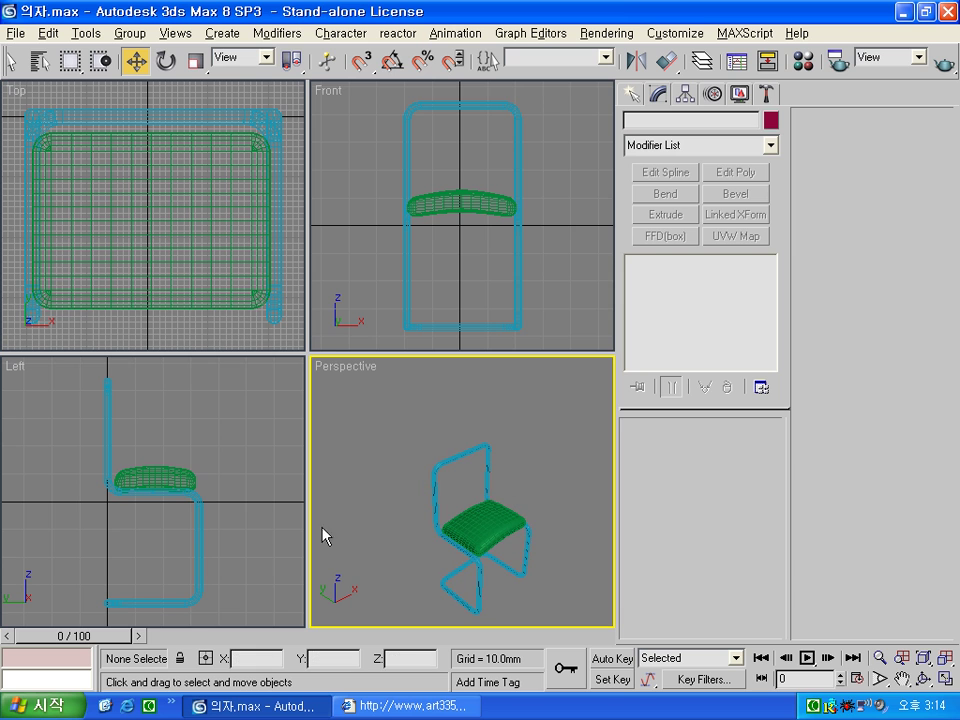
{"action": "left_click", "coordinate": [459, 258]}
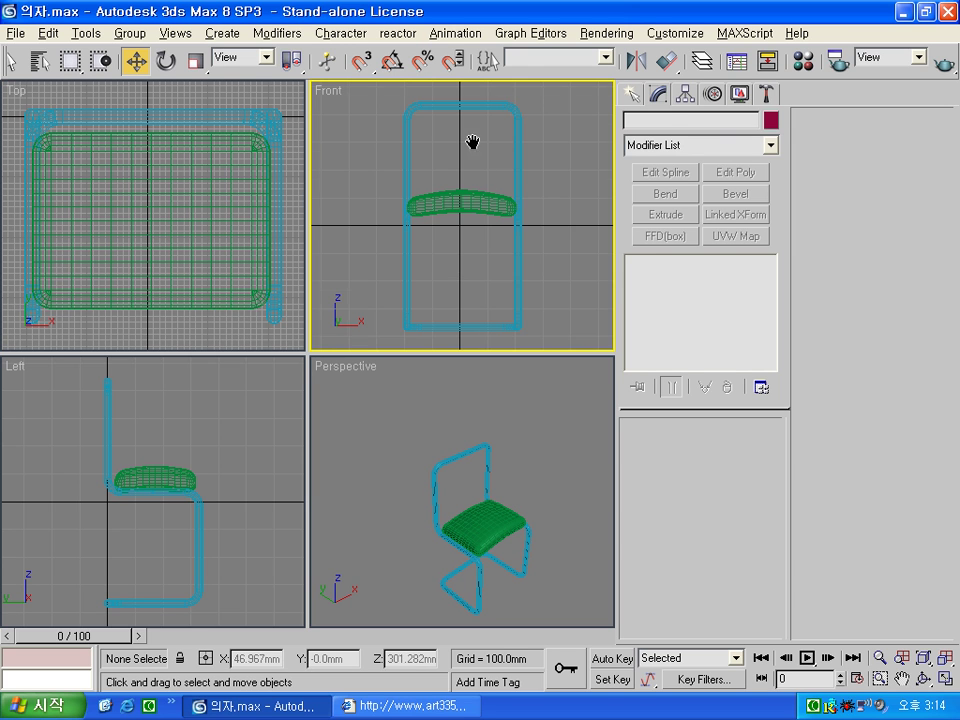
{"action": "middle_click_drag", "start_coordinate": [473, 143], "coordinate": [475, 168]}
{"action": "left_click", "coordinate": [632, 94]}
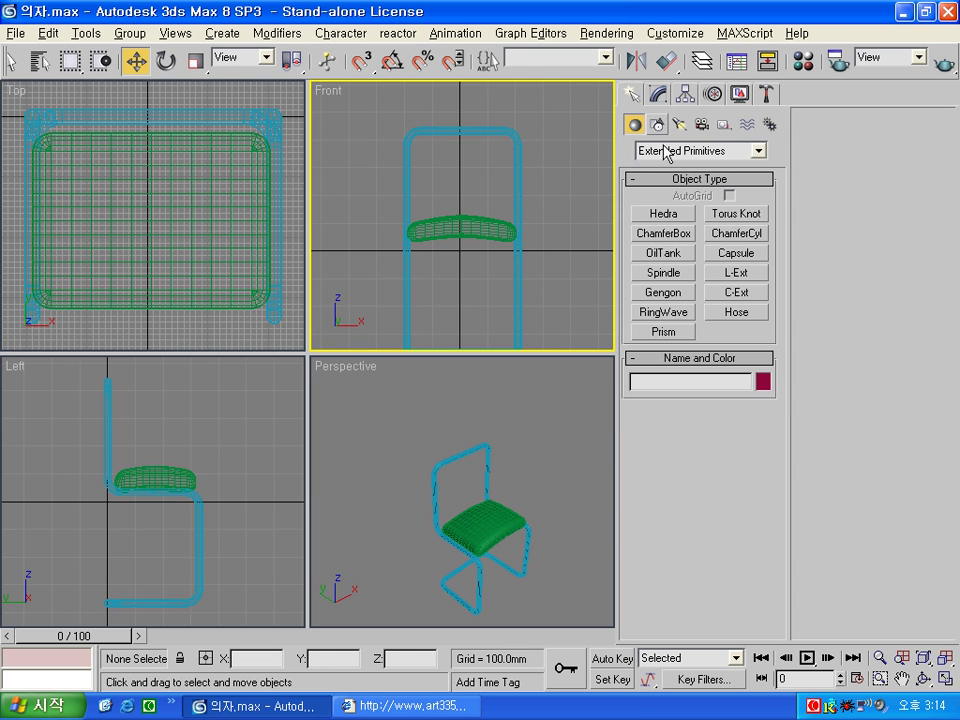
{"action": "left_click", "coordinate": [663, 233]}
{"action": "left_click_drag", "start_coordinate": [409, 209], "coordinate": [520, 148]}
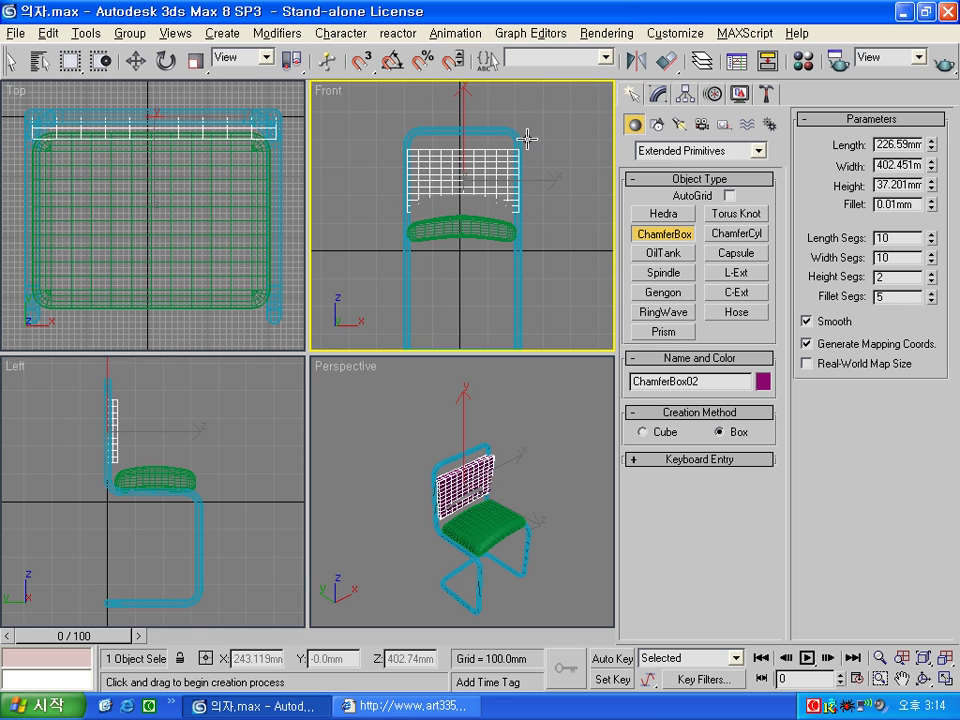
{"action": "left_click", "coordinate": [528, 137]}
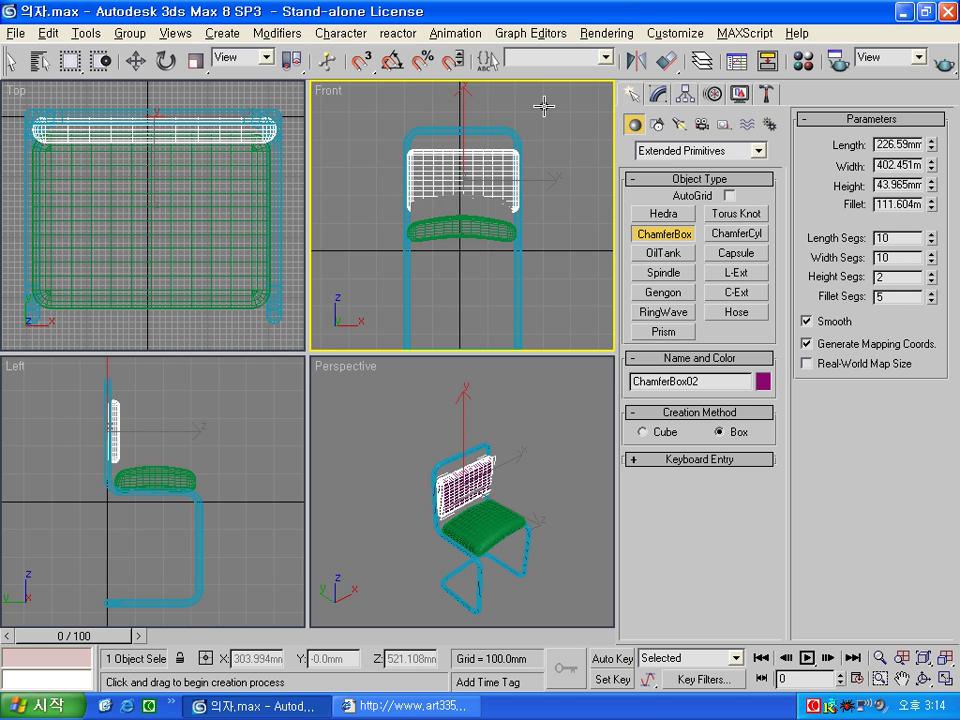
{"action": "left_click", "coordinate": [540, 122]}
Move the backrest pad up the chair back in the Left view.
{"action": "scroll", "coordinate": [514, 206], "scroll_direction": "up", "scroll_amount": 4}
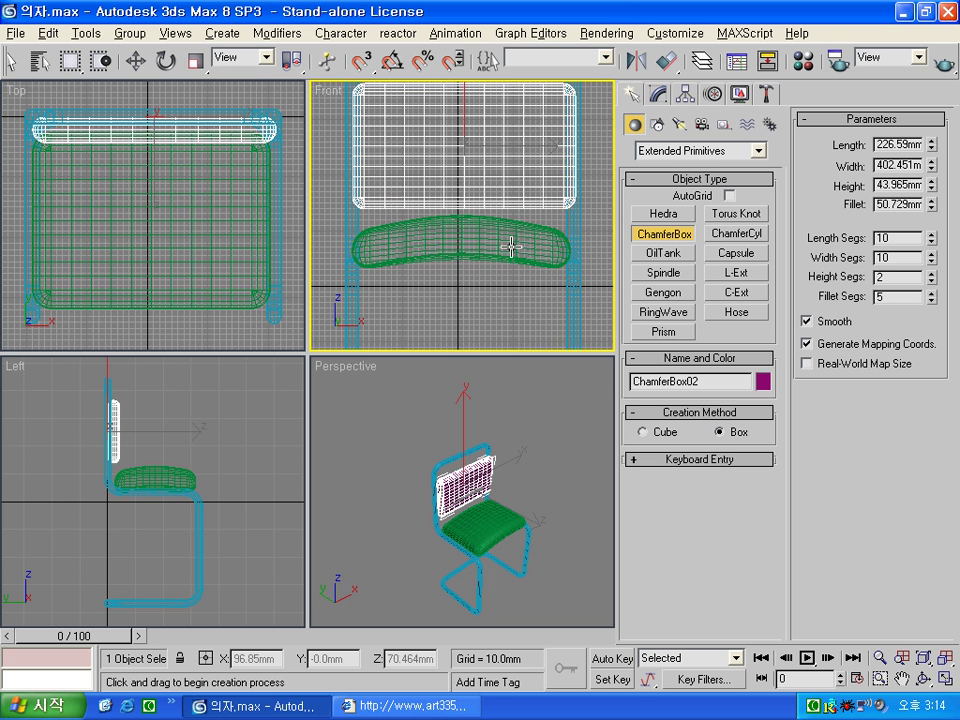
{"action": "left_click", "coordinate": [135, 61]}
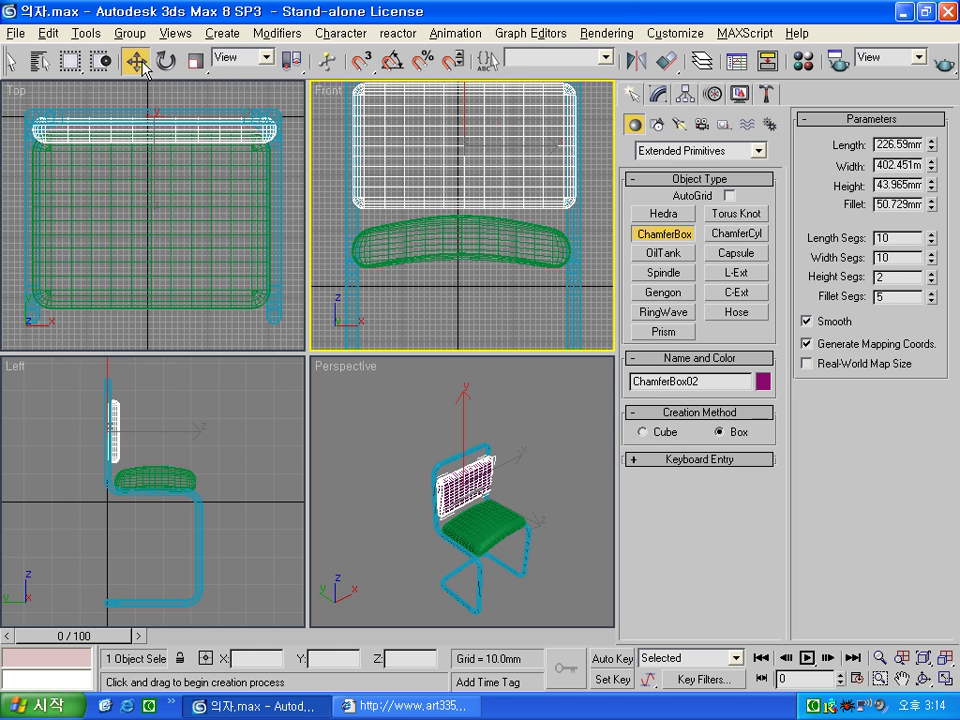
{"action": "left_click", "coordinate": [106, 365]}
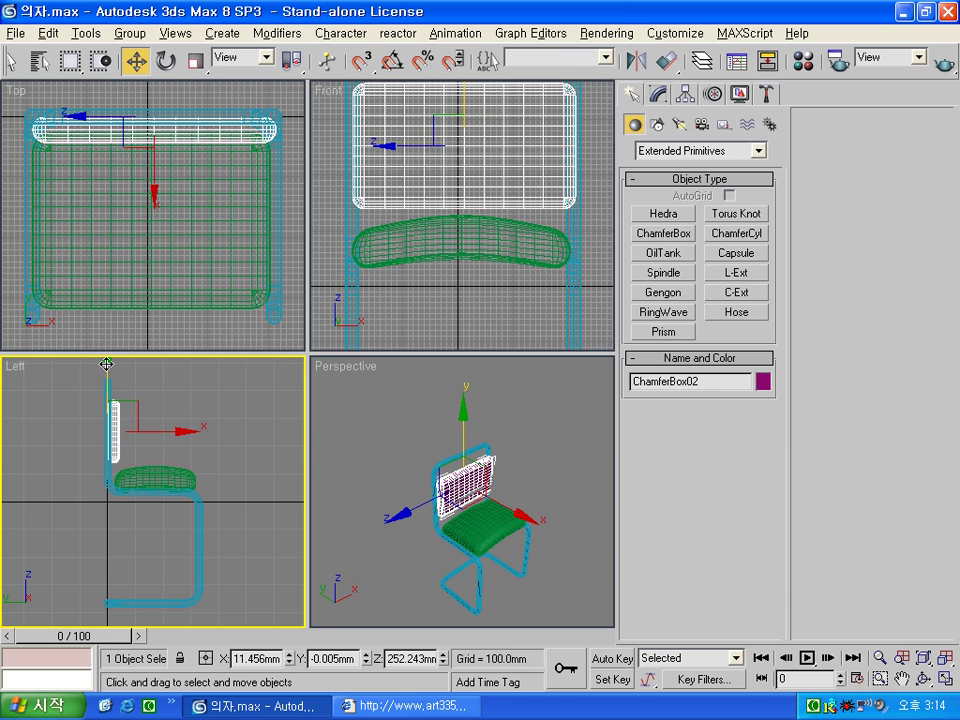
{"action": "left_click", "coordinate": [120, 420]}
{"action": "scroll", "coordinate": [170, 450], "scroll_direction": "up", "scroll_amount": 1}
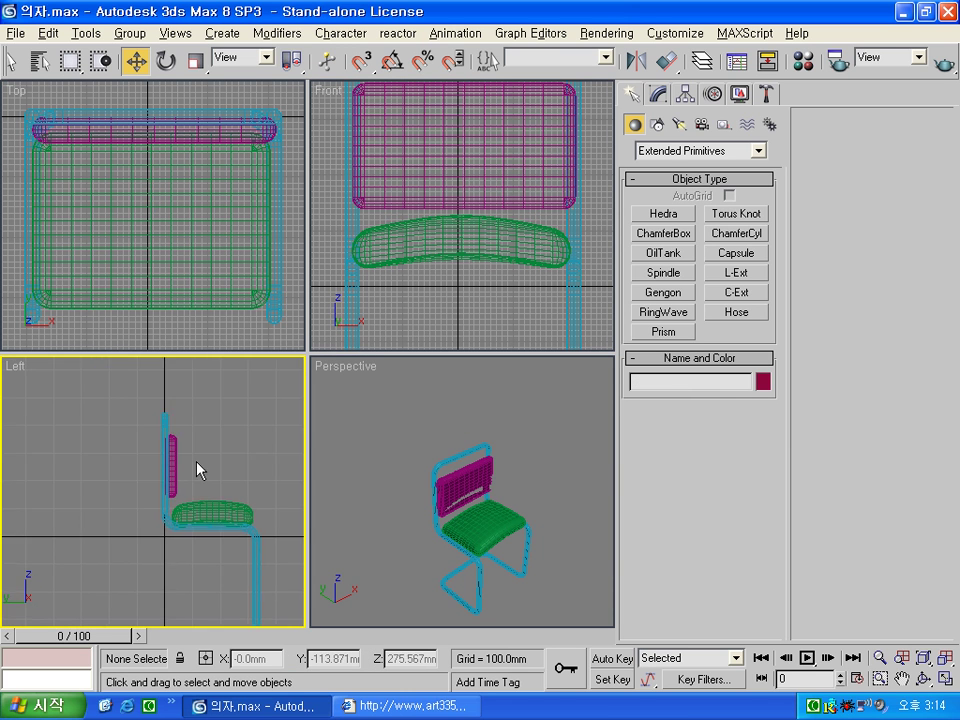
{"action": "scroll", "coordinate": [190, 460], "scroll_direction": "up", "scroll_amount": 3}
{"action": "left_click", "coordinate": [188, 454]}
{"action": "middle_click_drag", "start_coordinate": [221, 432], "coordinate": [166, 420]}
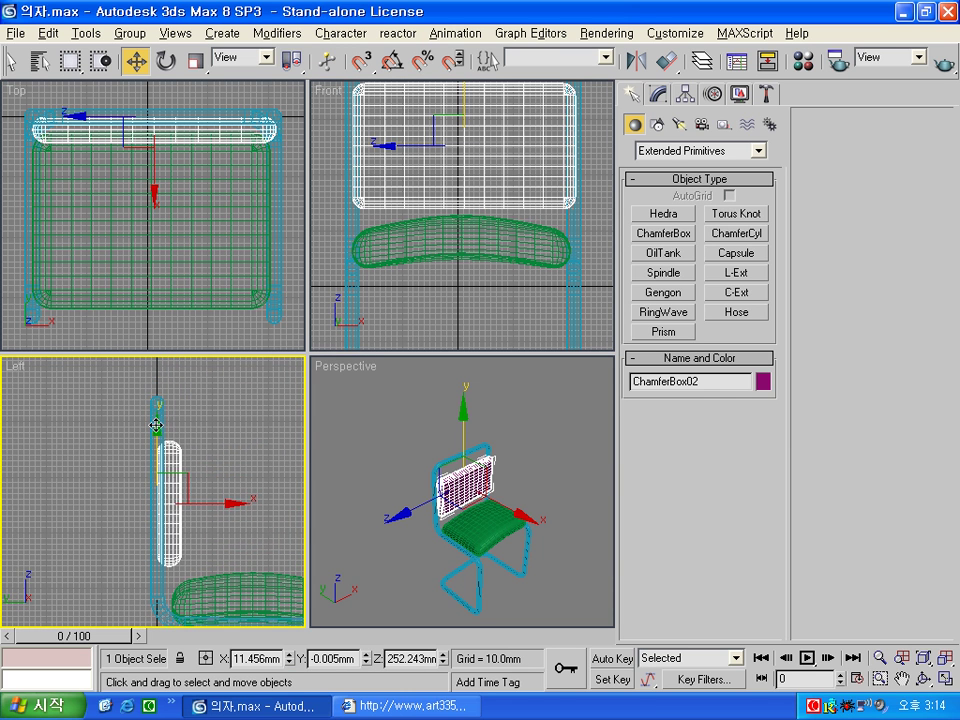
{"action": "left_click_drag", "start_coordinate": [156, 426], "coordinate": [156, 413]}
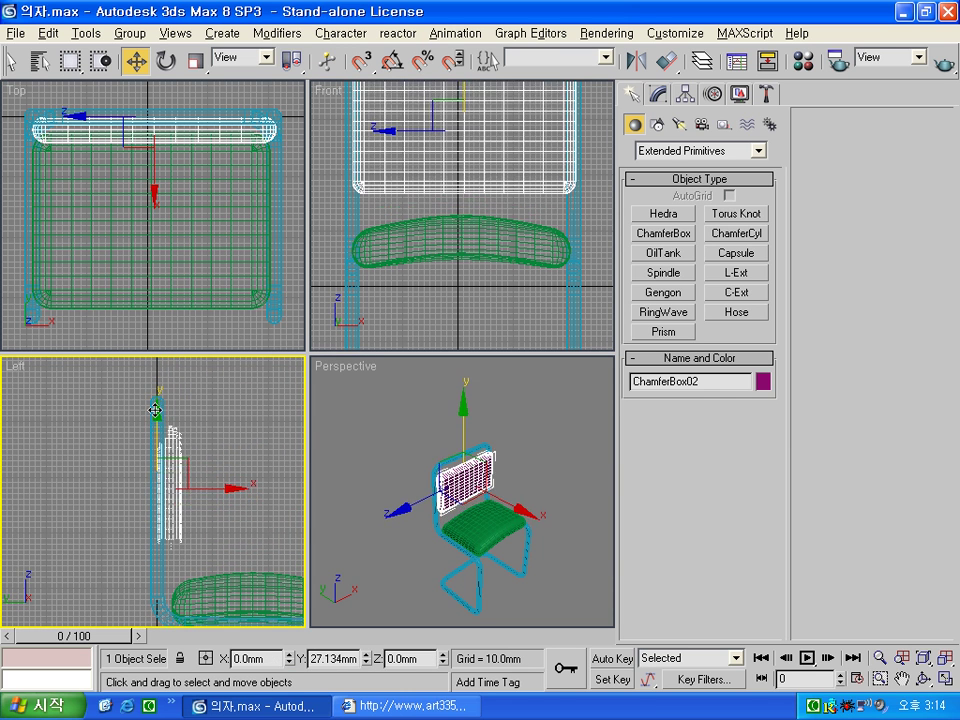
{"action": "left_click", "coordinate": [546, 476]}
{"action": "scroll", "coordinate": [534, 216], "scroll_direction": "up", "scroll_amount": 1}
{"action": "scroll", "coordinate": [491, 169], "scroll_direction": "up", "scroll_amount": 2}
{"action": "middle_click_drag", "start_coordinate": [491, 169], "coordinate": [479, 276]}
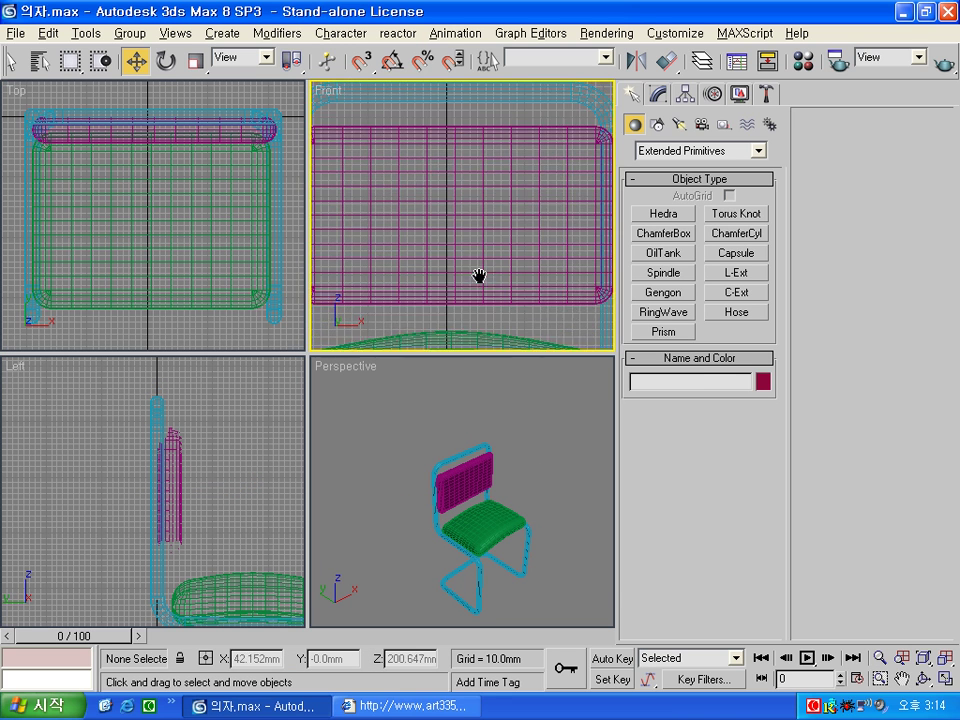
{"action": "scroll", "coordinate": [479, 276], "scroll_direction": "down", "scroll_amount": 2}
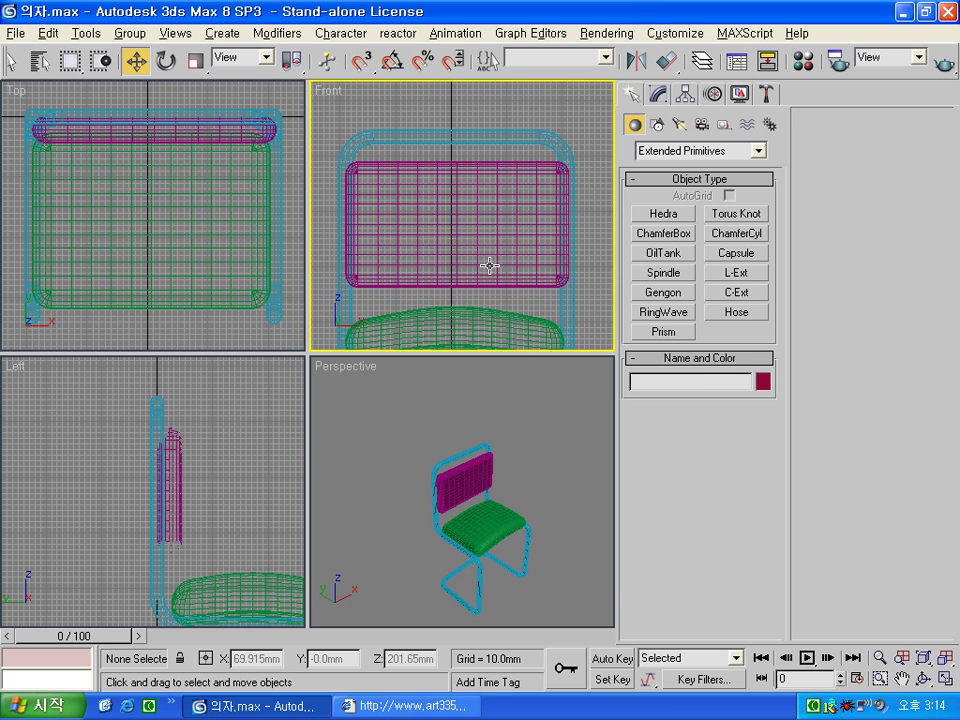
Add Edit Poly to the backrest and enable vertex soft selection with 250 mm falloff.
{"action": "left_click", "coordinate": [514, 208]}
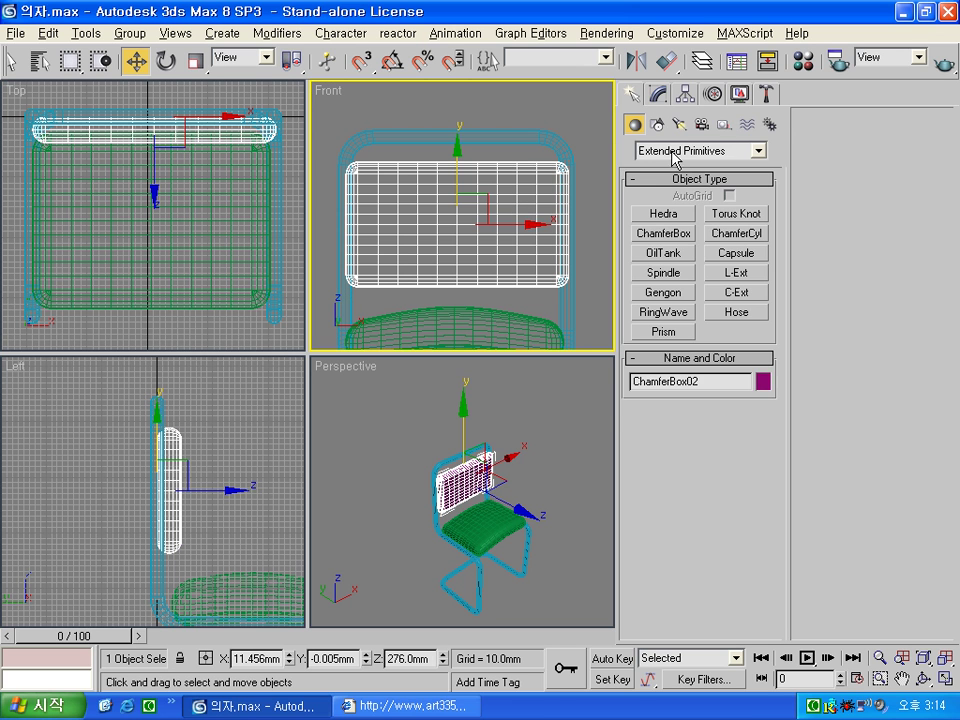
{"action": "left_click", "coordinate": [660, 94]}
{"action": "left_click", "coordinate": [718, 184]}
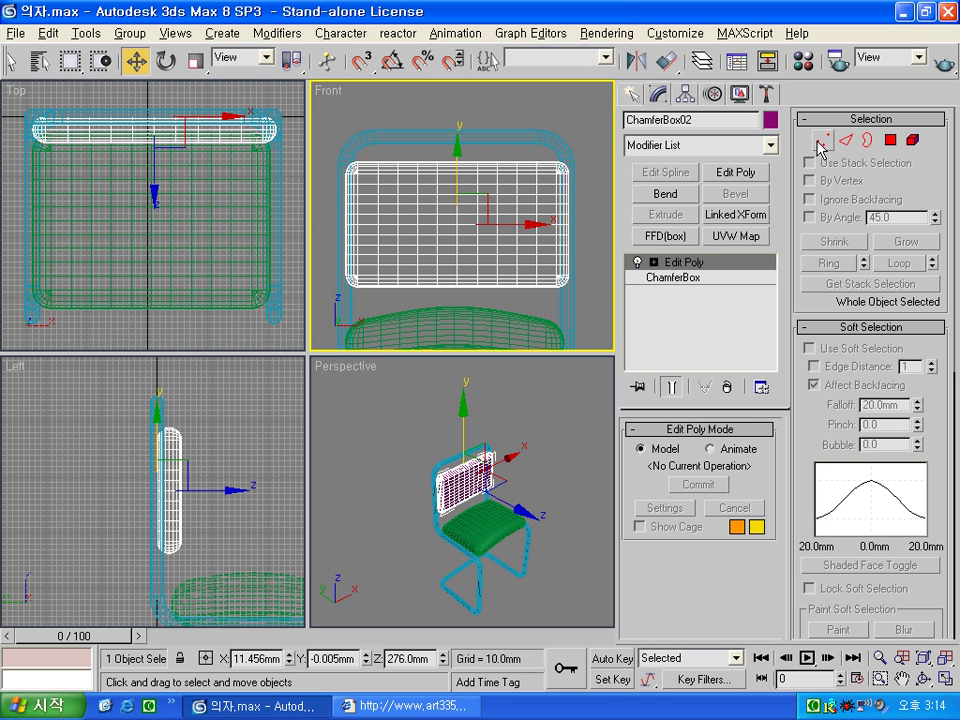
{"action": "left_click", "coordinate": [821, 139]}
{"action": "left_click", "coordinate": [809, 348]}
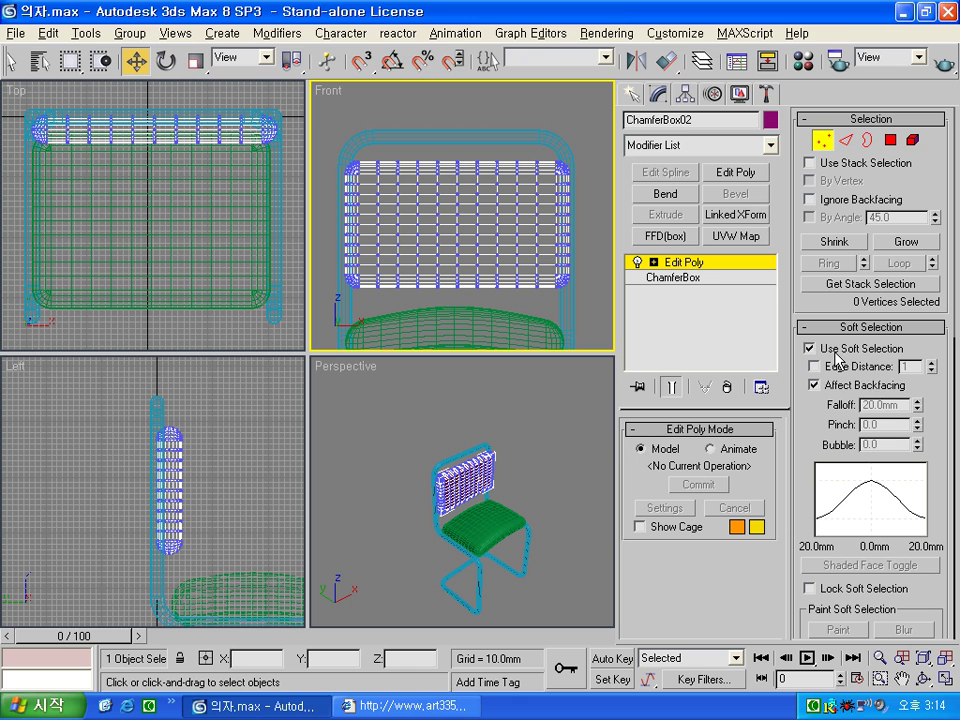
{"action": "left_click_drag", "start_coordinate": [899, 406], "coordinate": [811, 411]}
{"action": "type", "text": "250"}
{"action": "key", "text": "Return"}
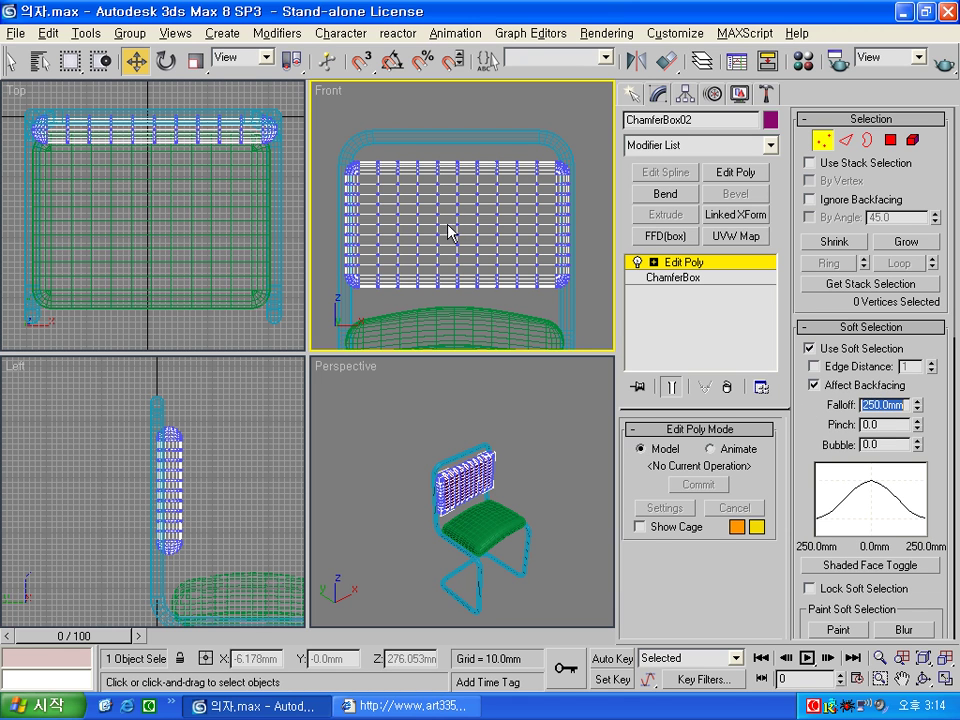
Push the backrest's central vertex back in the Left view to bow the pad.
{"action": "left_click", "coordinate": [457, 225]}
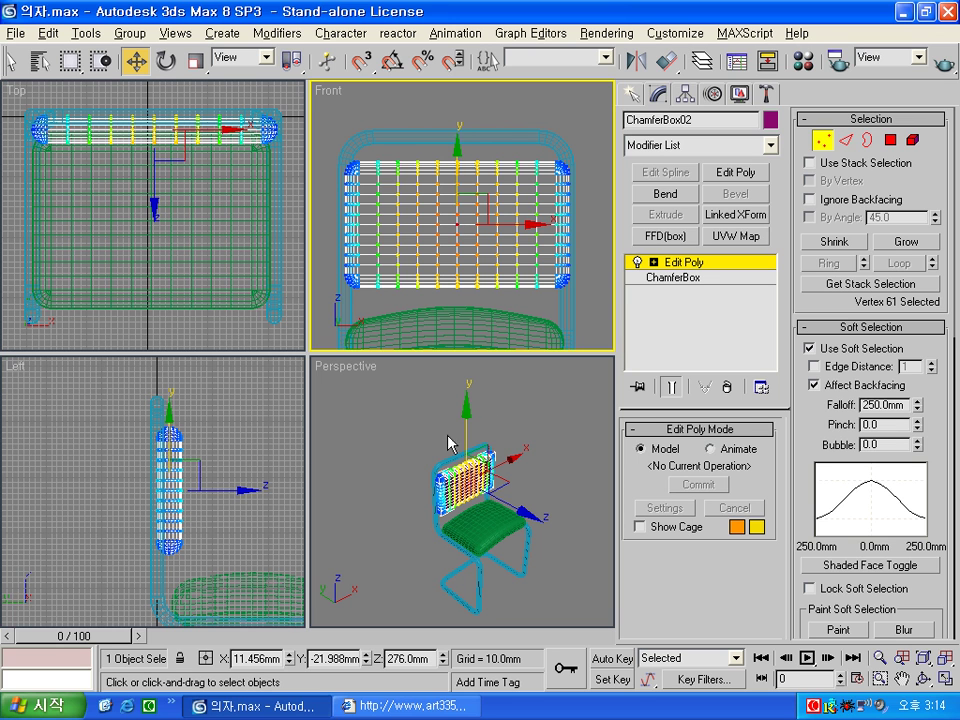
{"action": "right_click", "coordinate": [264, 452]}
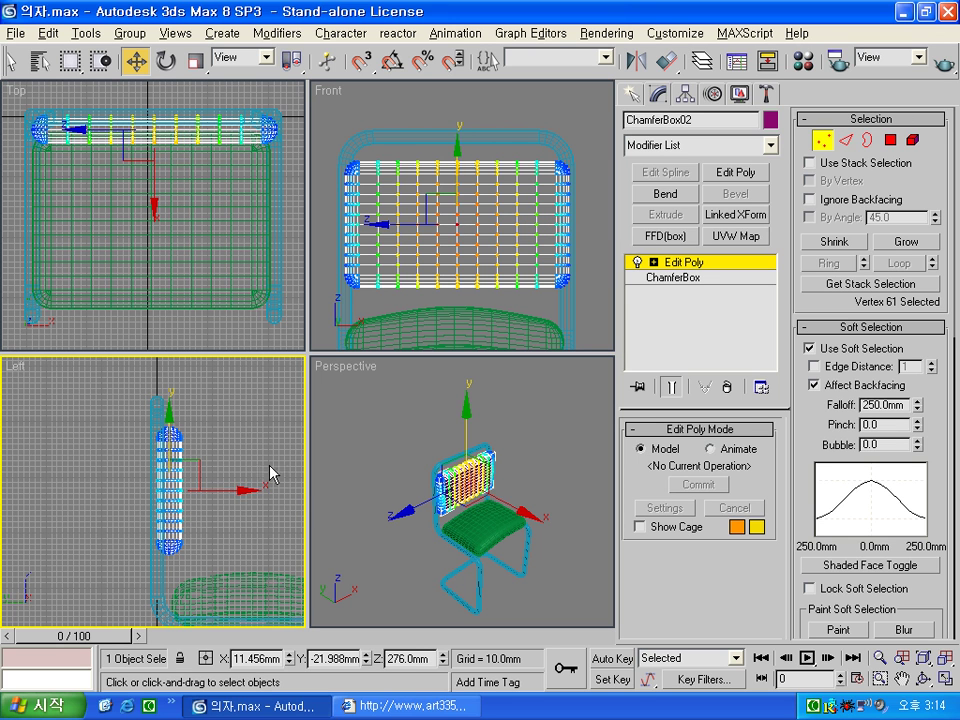
{"action": "left_click_drag", "start_coordinate": [258, 495], "coordinate": [256, 490]}
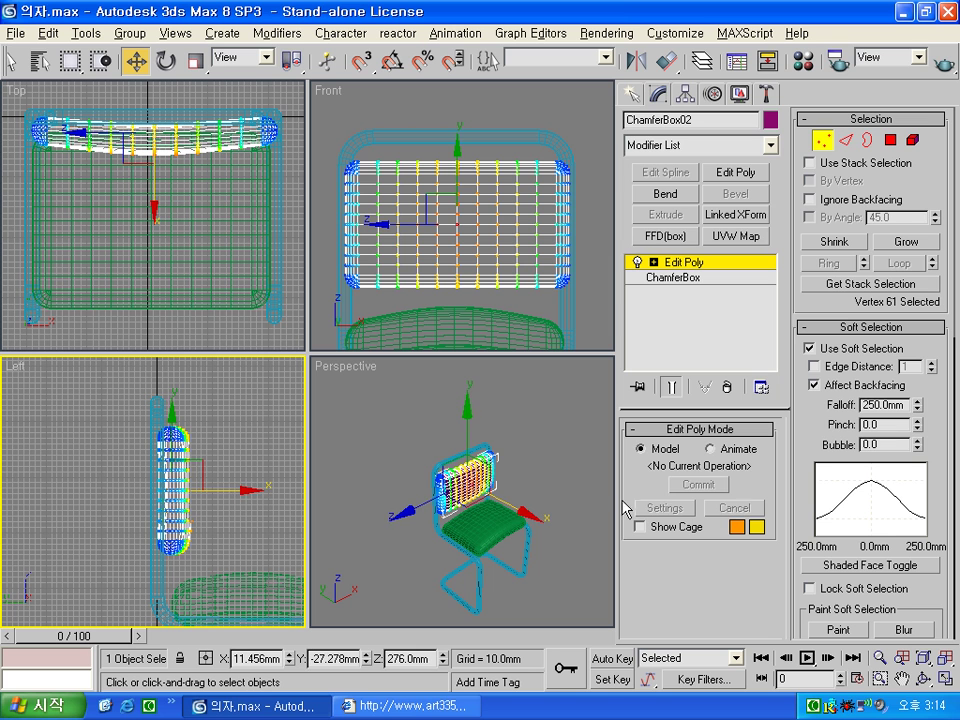
{"action": "left_click", "coordinate": [258, 446]}
{"action": "left_click", "coordinate": [653, 262]}
{"action": "left_click", "coordinate": [685, 262]}
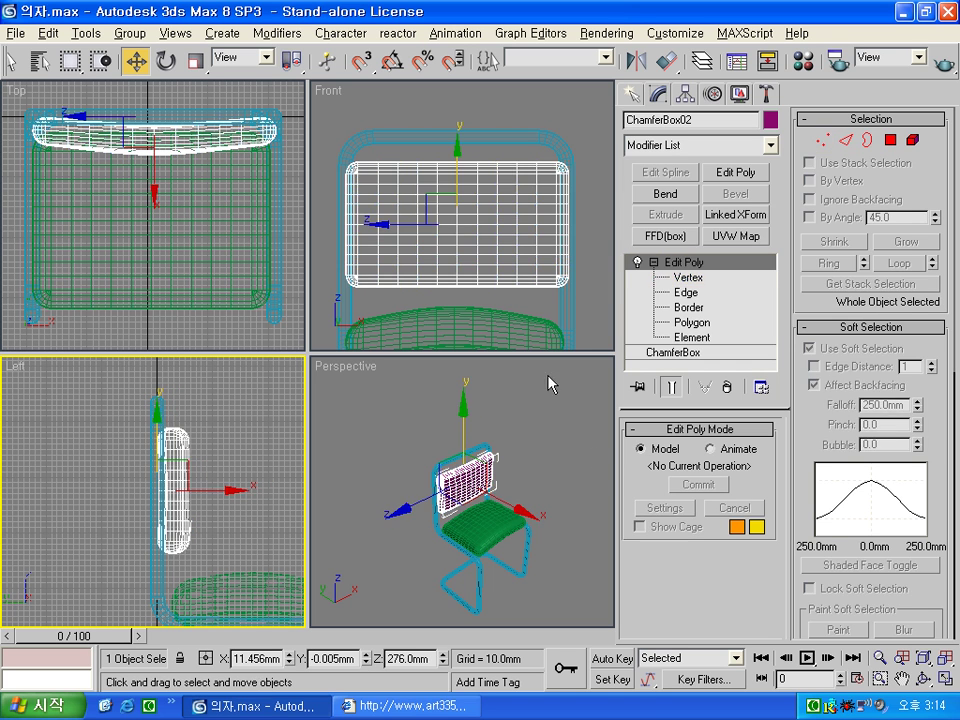
{"action": "left_click", "coordinate": [506, 497]}
{"action": "scroll", "coordinate": [505, 452], "scroll_direction": "up", "scroll_amount": 3}
Select the Rectangle01 tubular frame in the Left viewport and switch to its Edit Spline vertex level.
{"action": "scroll", "coordinate": [489, 489], "scroll_direction": "up", "scroll_amount": 1}
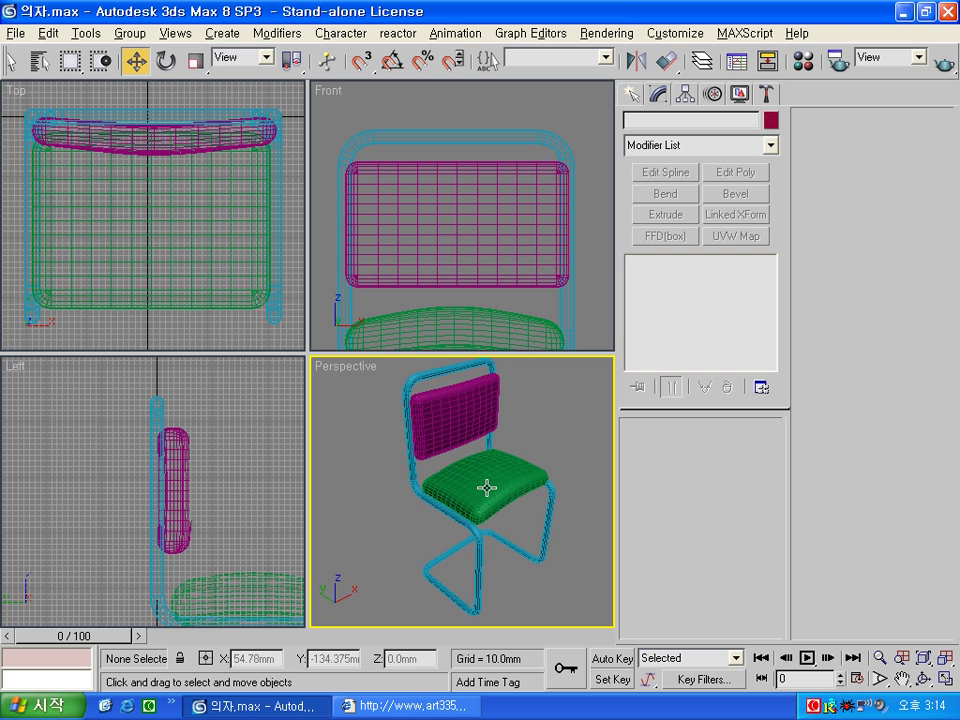
{"action": "scroll", "coordinate": [494, 466], "scroll_direction": "up", "scroll_amount": 1}
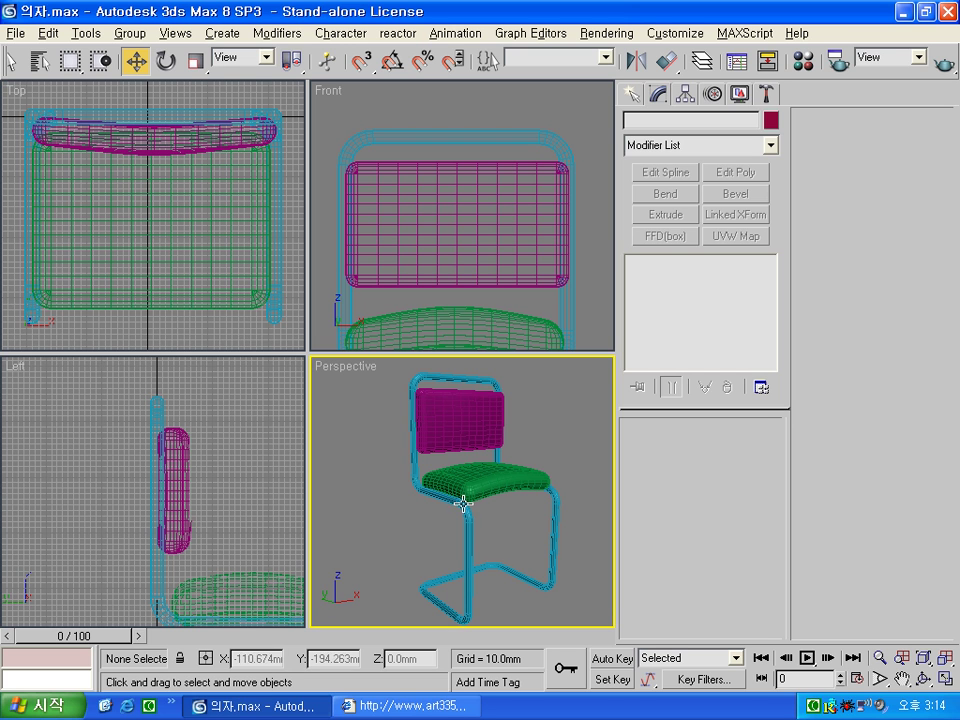
{"action": "left_click", "coordinate": [238, 469]}
{"action": "scroll", "coordinate": [234, 472], "scroll_direction": "down", "scroll_amount": 5}
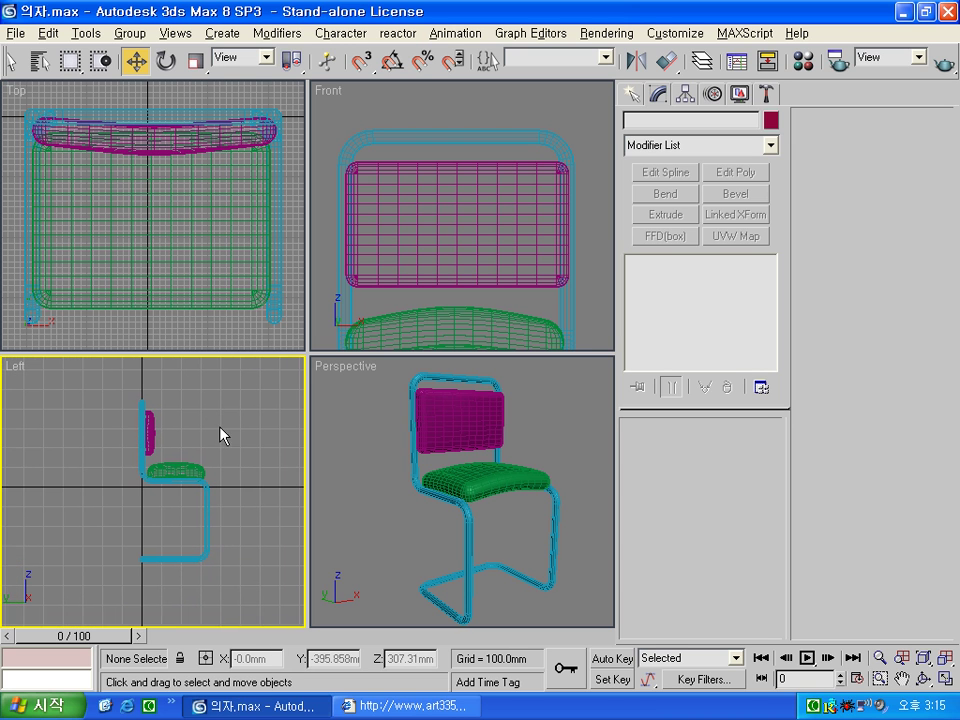
{"action": "left_click", "coordinate": [208, 513]}
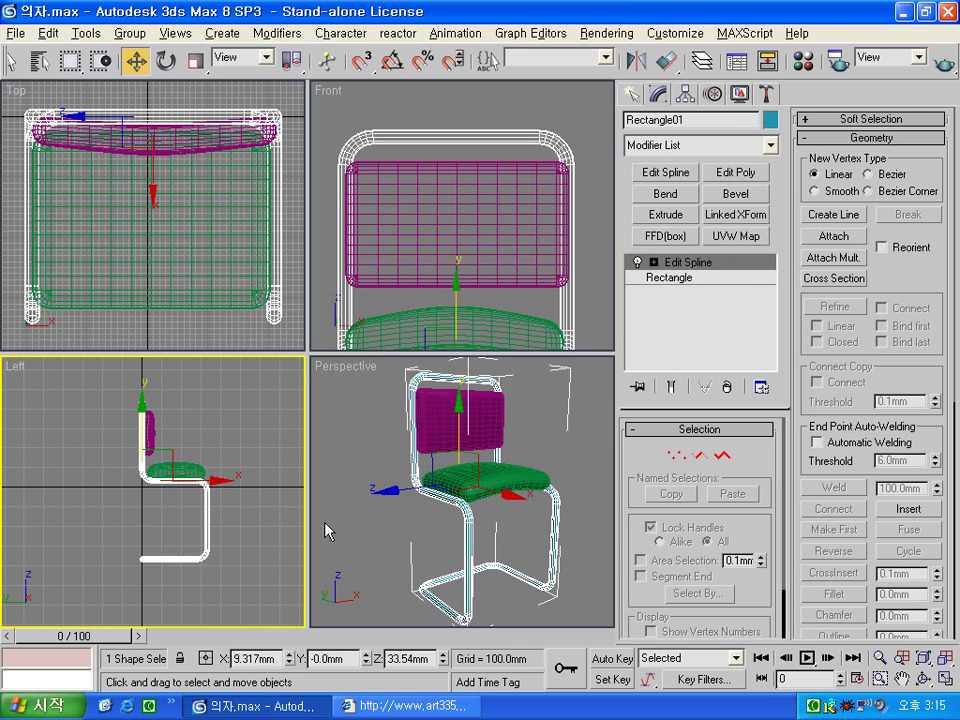
{"action": "left_click", "coordinate": [653, 262]}
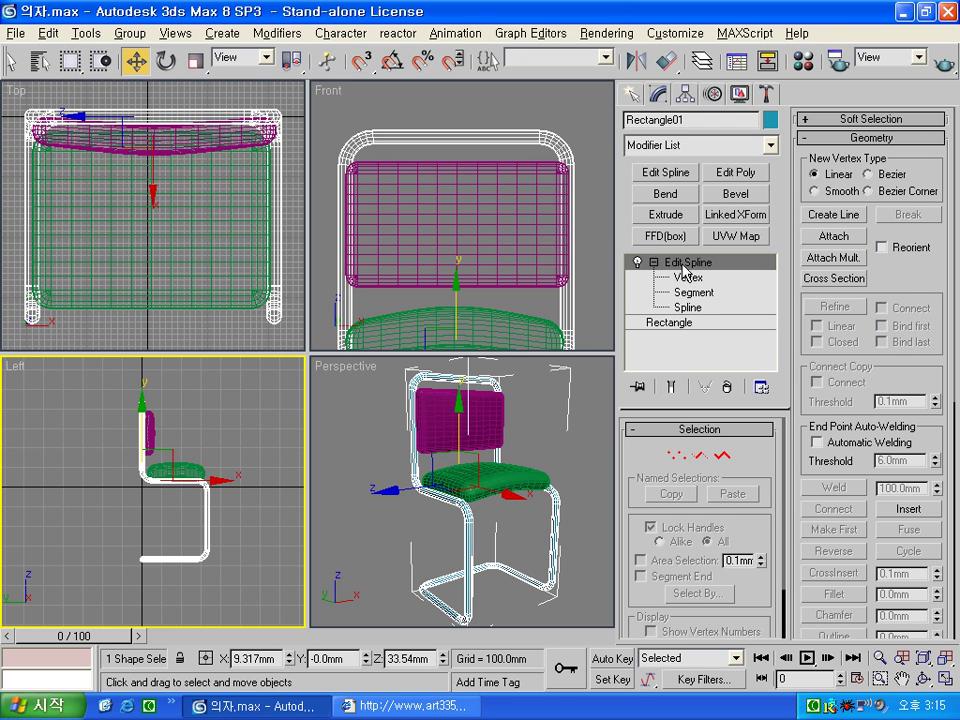
{"action": "left_click", "coordinate": [688, 277]}
Move the frame's top vertex in the Left view to reshape the tube, then exit vertex editing.
{"action": "left_click_drag", "start_coordinate": [103, 514], "coordinate": [240, 440]}
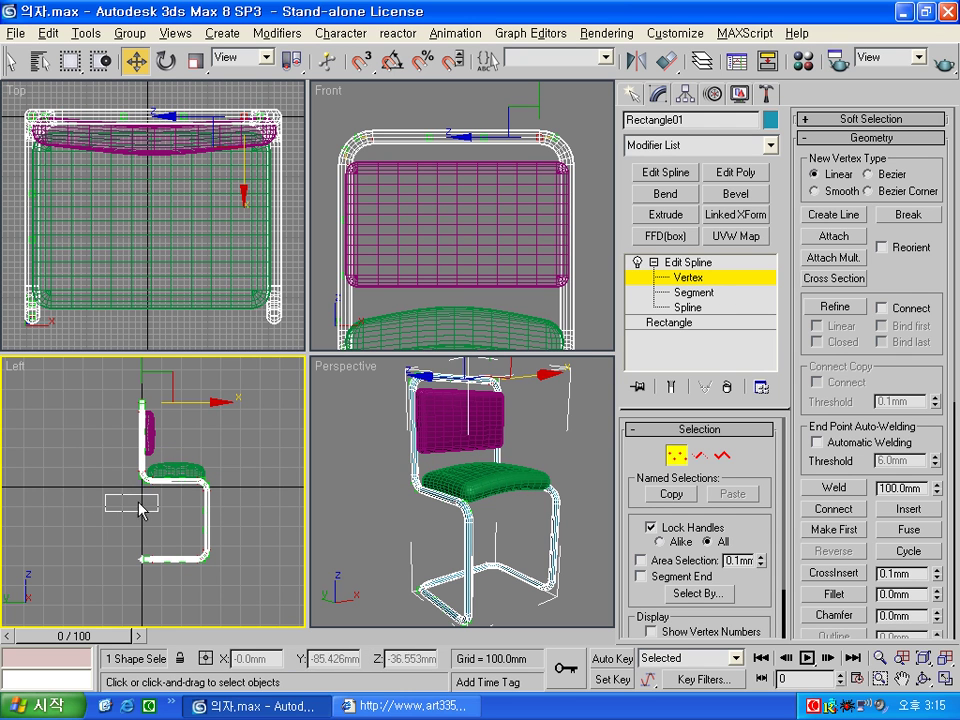
{"action": "left_click", "coordinate": [144, 409]}
{"action": "mouse_move", "coordinate": [144, 409]}
{"action": "left_mouse_down"}
{"action": "mouse_move", "coordinate": [138, 418]}
{"action": "mouse_move", "coordinate": [140, 410]}
{"action": "left_mouse_up"}
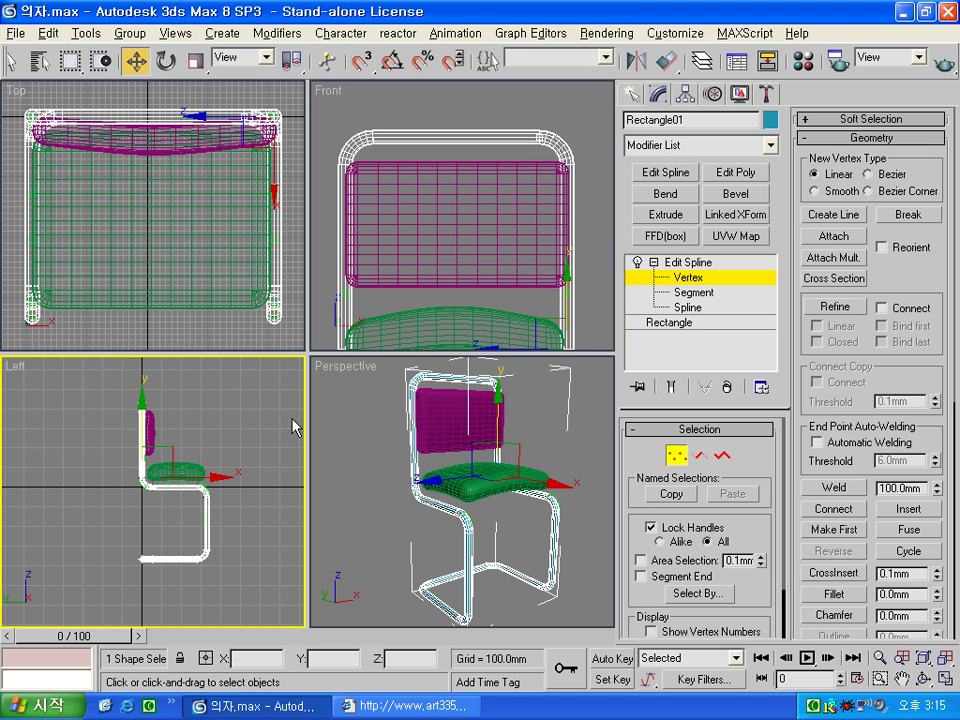
{"action": "key", "text": "ctrl+b"}
{"action": "left_click", "coordinate": [561, 454]}
Lower the green ChamferBox01 cushion onto the seat tube and quick-render the Perspective view.
{"action": "left_click", "coordinate": [485, 478]}
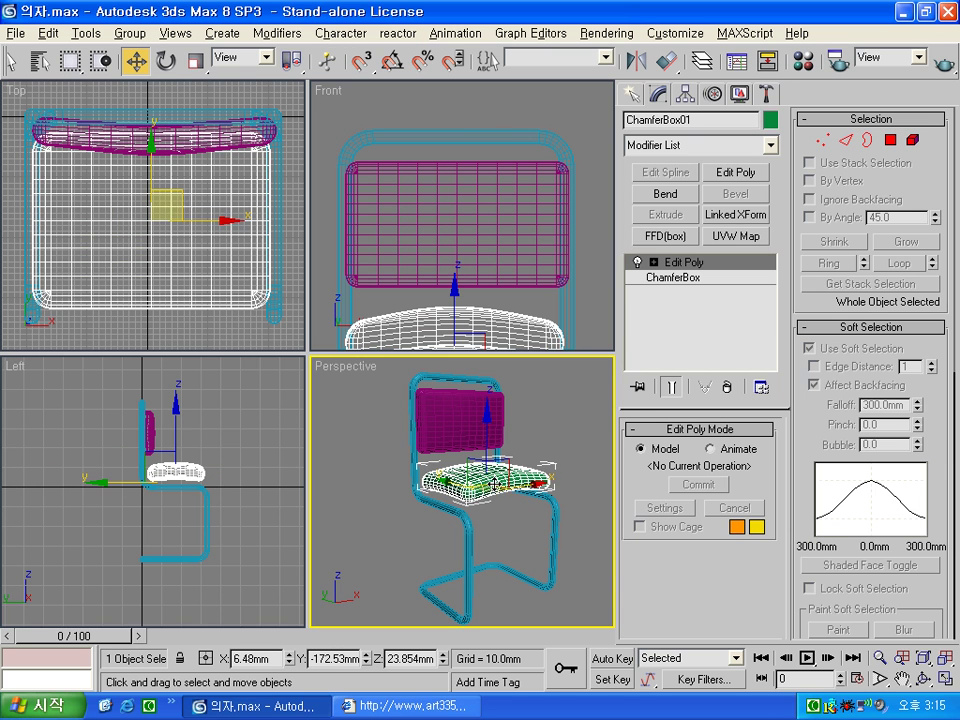
{"action": "left_click_drag", "start_coordinate": [180, 420], "coordinate": [173, 417]}
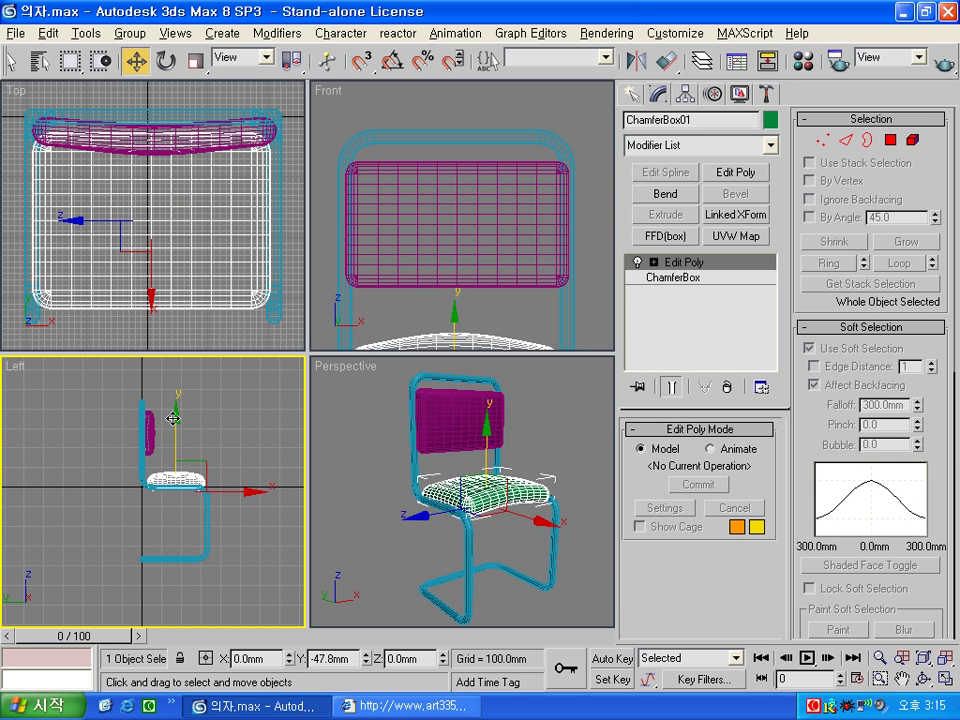
{"action": "left_click", "coordinate": [176, 434]}
{"action": "left_click", "coordinate": [572, 447]}
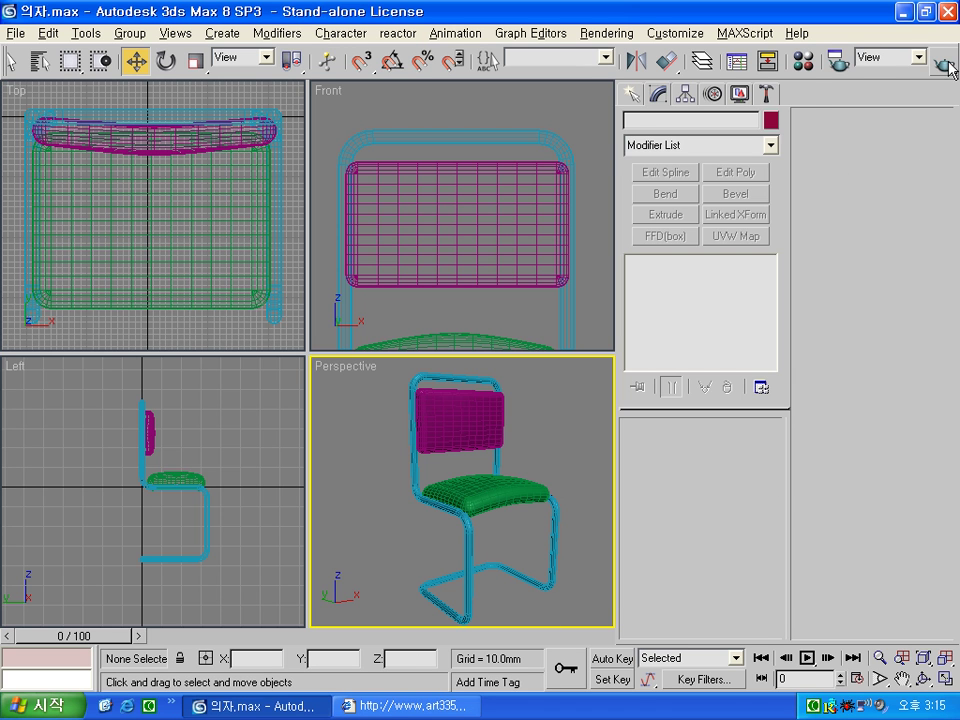
{"action": "key", "text": "shift+q"}
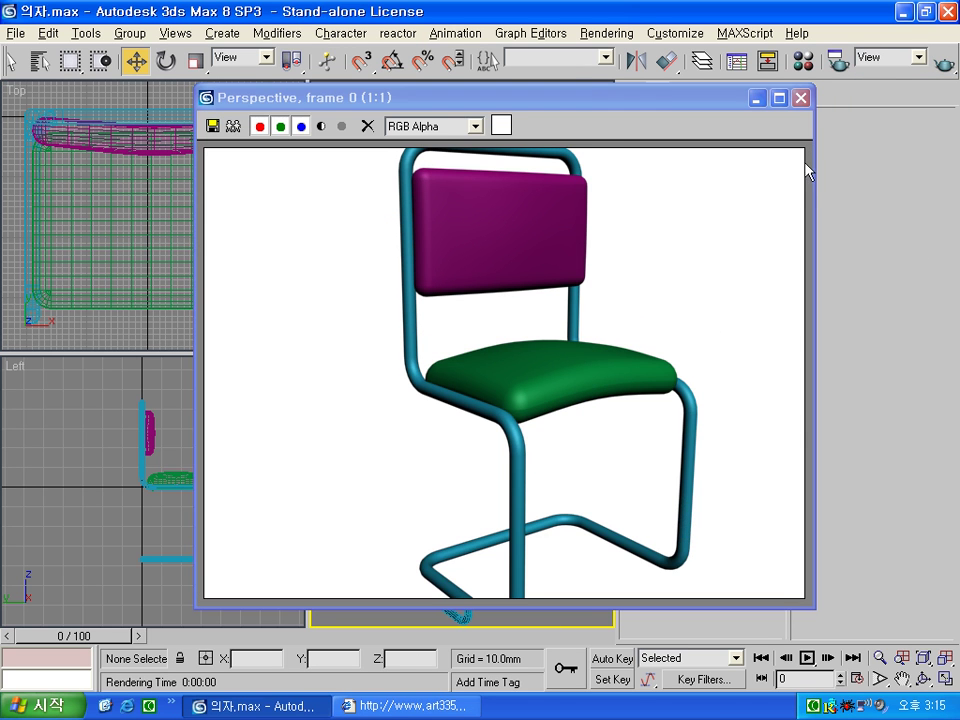